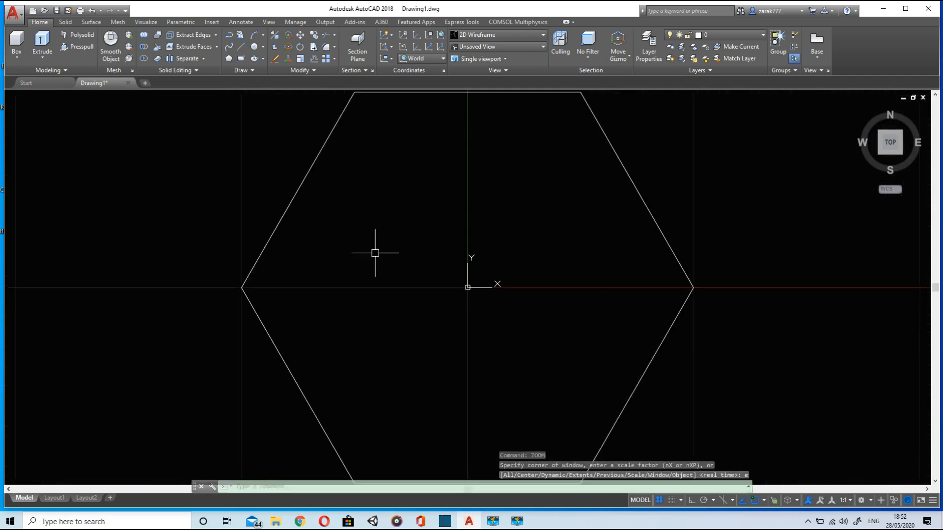
Step: Draw a circle of radius 5 centred on the origin inside the hexagon
scroll(390, 192, "down", 4)
scroll(391, 194, "up", 2)
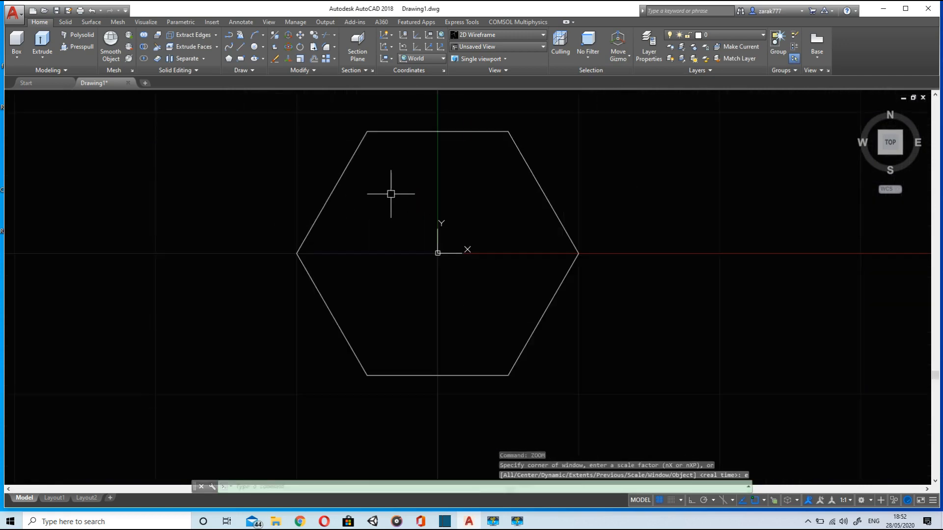
left_click(255, 47)
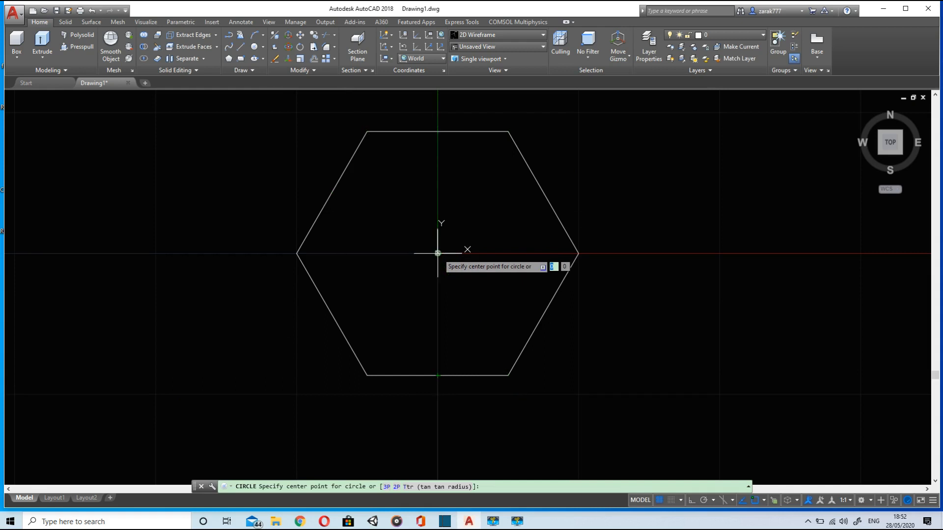
scroll(438, 254, "up", 6)
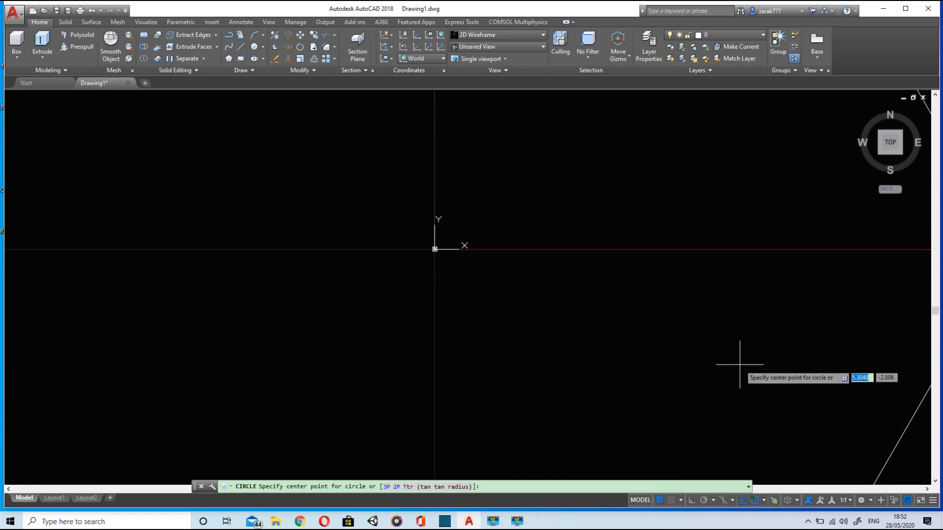
left_click(435, 249)
scroll(446, 295, "down", 2)
scroll(446, 295, "up", 2)
scroll(447, 317, "down", 2)
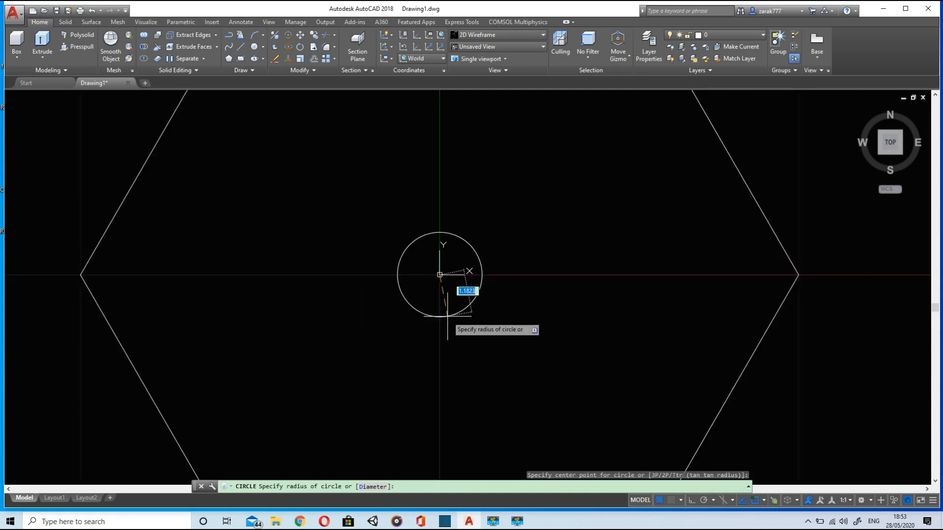
scroll(448, 317, "down", 4)
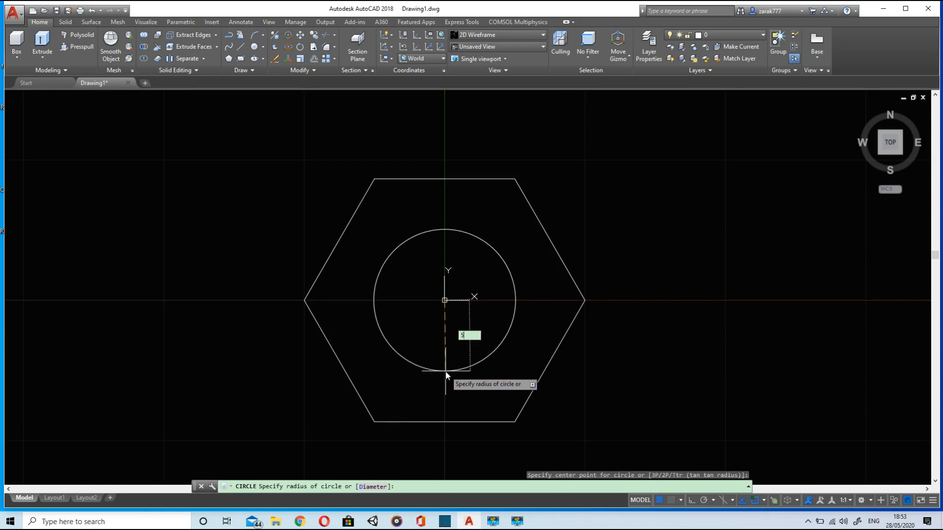
key("Return")
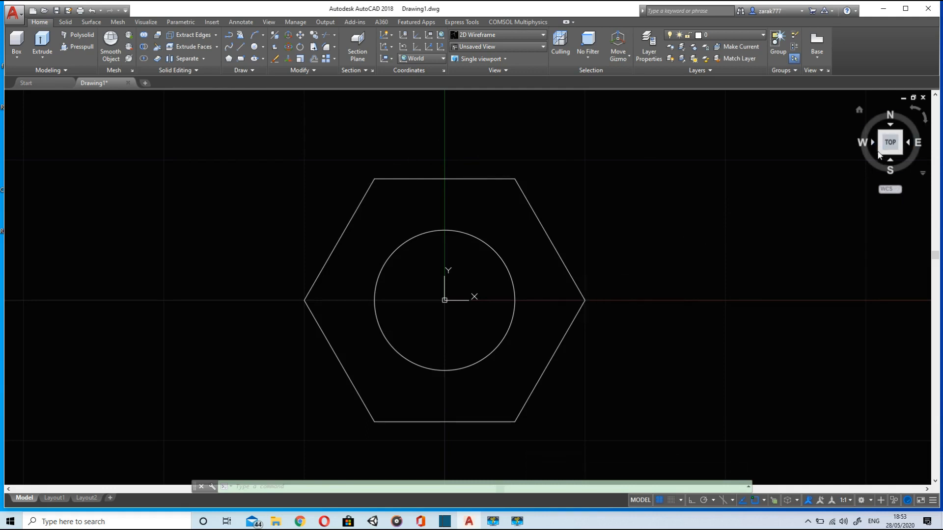
Step: Switch to an isometric view and press-pull the area between the hexagon and the circle to a height of 8
left_click(880, 154)
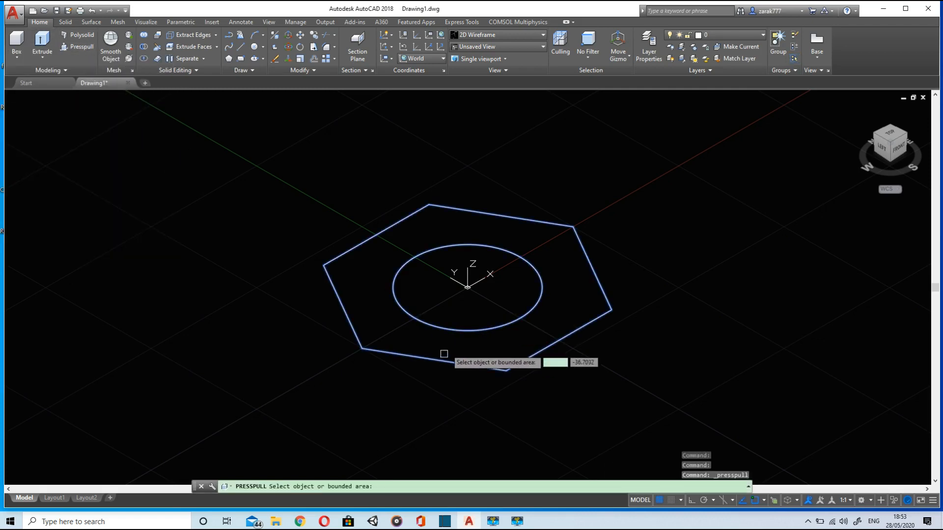
left_click(458, 343)
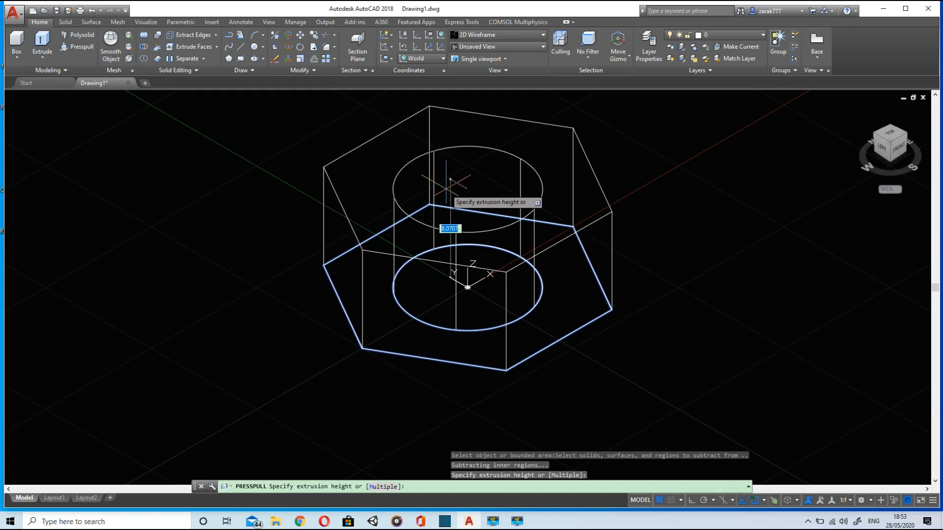
key("Return")
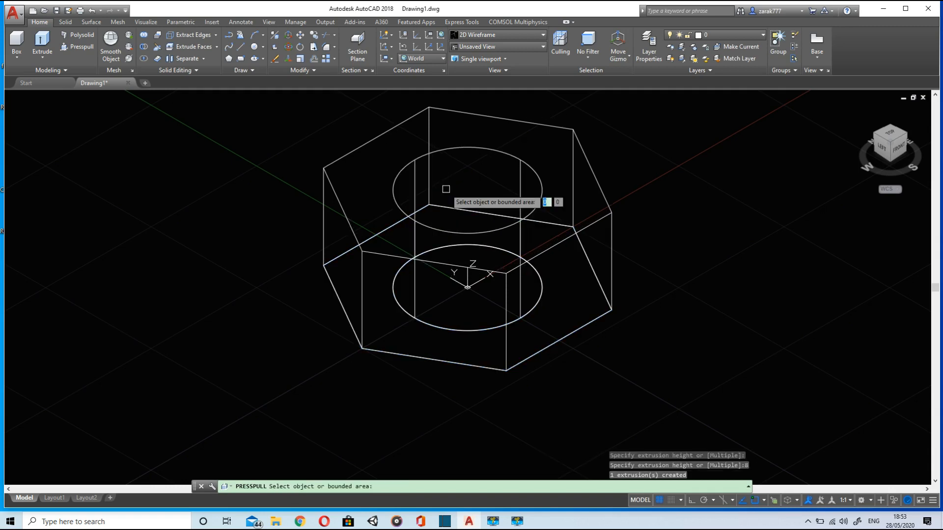
Step: Set the visual style of the model to Realistic
middle_click_drag(644, 238, 632, 304, "shift")
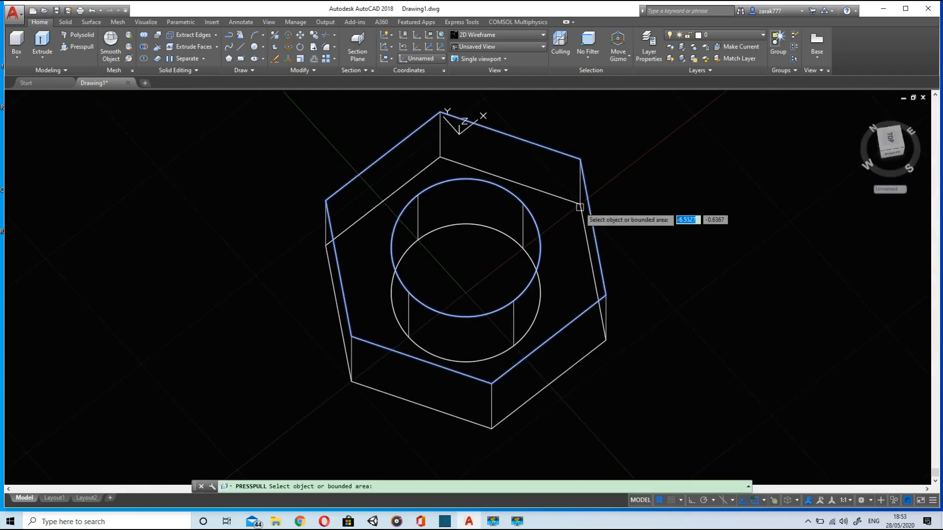
left_click(521, 35)
left_click(520, 66)
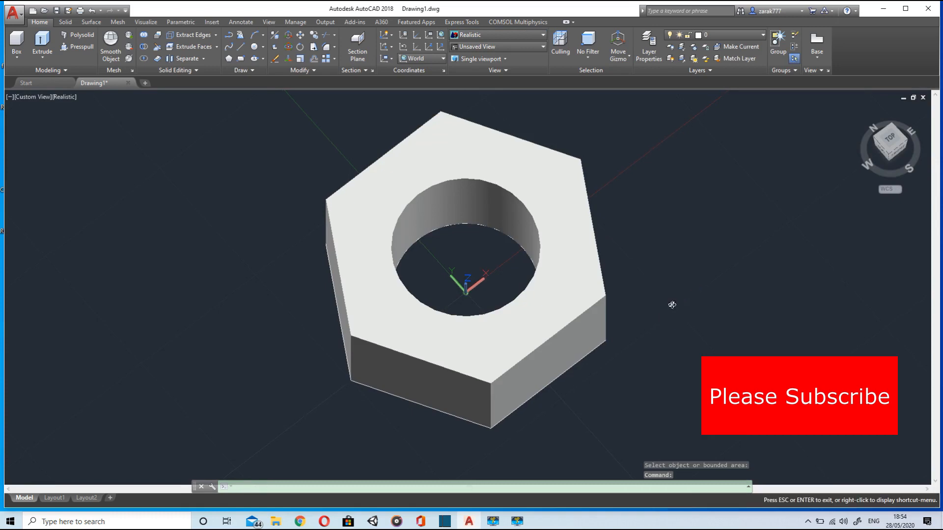
Step: Fillet the six outer edges of the nut's top face with a radius of 1
middle_click_drag(670, 305, 594, 337, "shift")
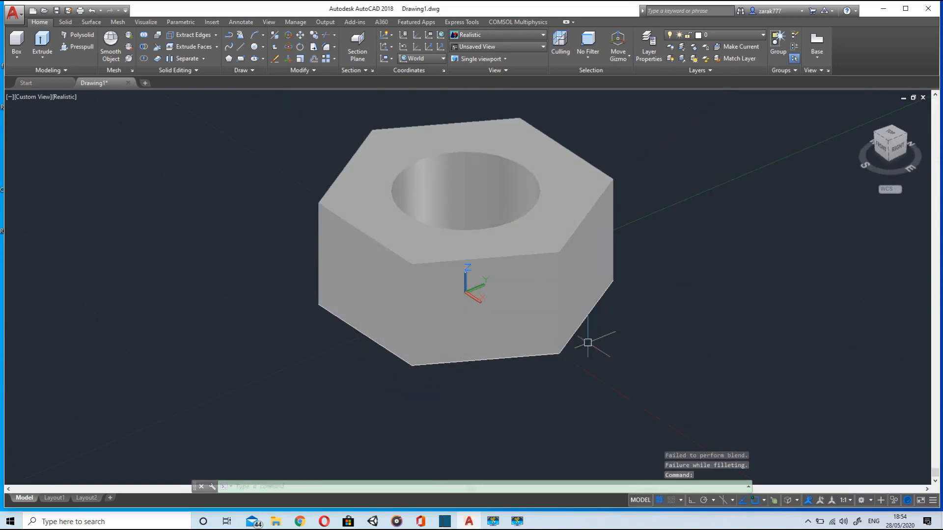
key("Return")
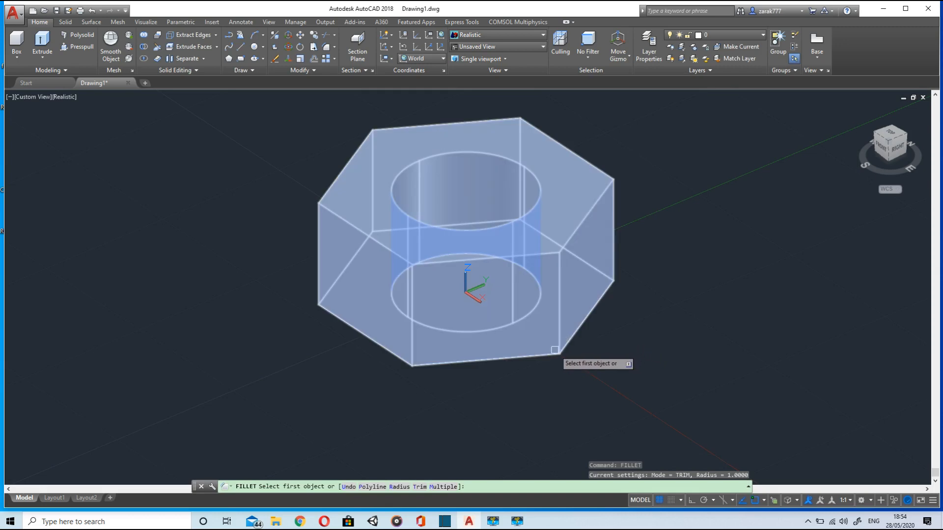
type("r")
key("Return")
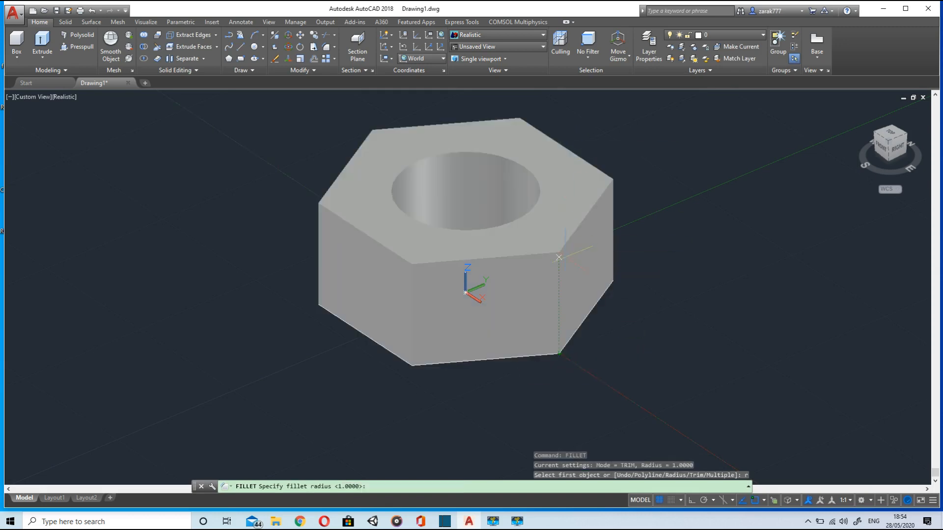
scroll(528, 258, "up", 3)
scroll(528, 256, "down", 4)
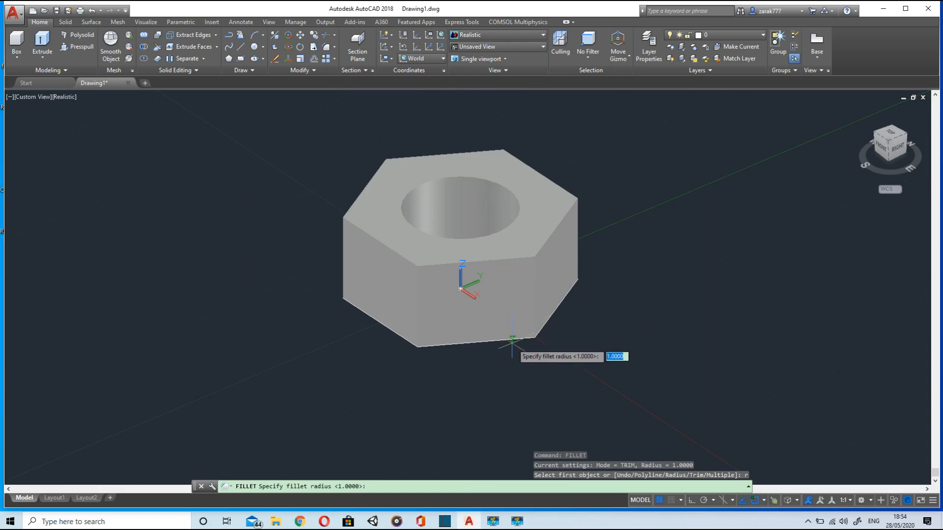
scroll(451, 394, "up", 2)
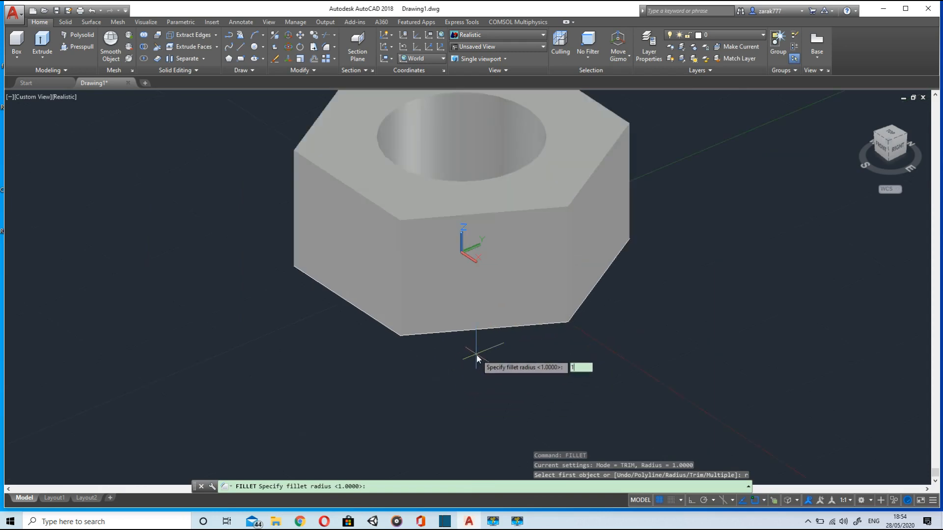
key("Return")
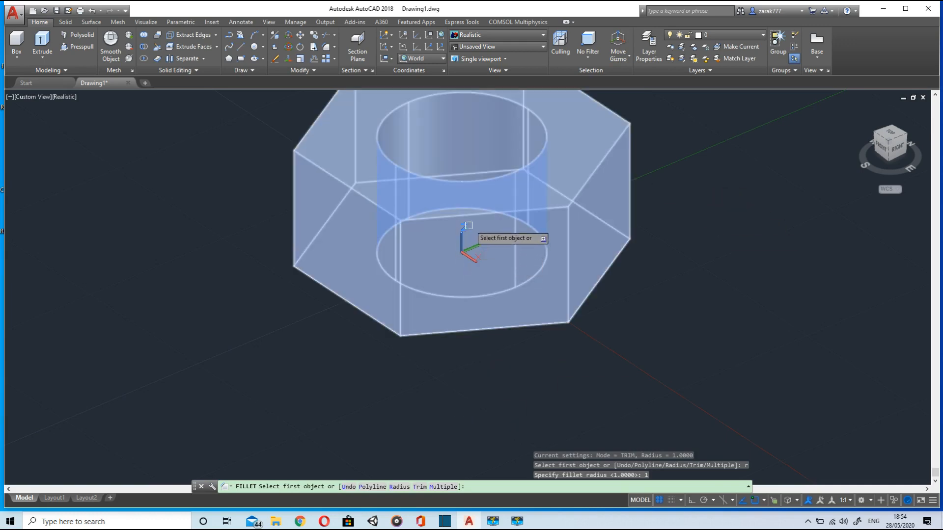
left_click(487, 214)
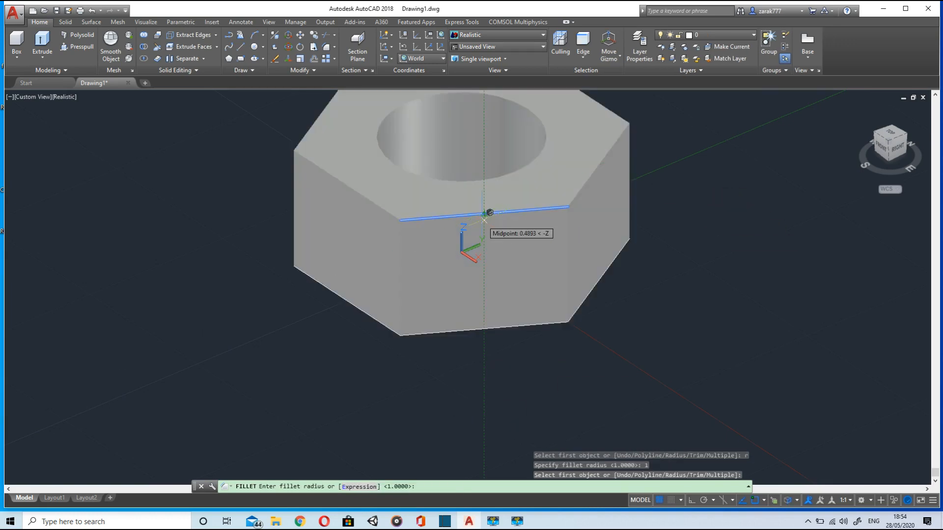
key("Return")
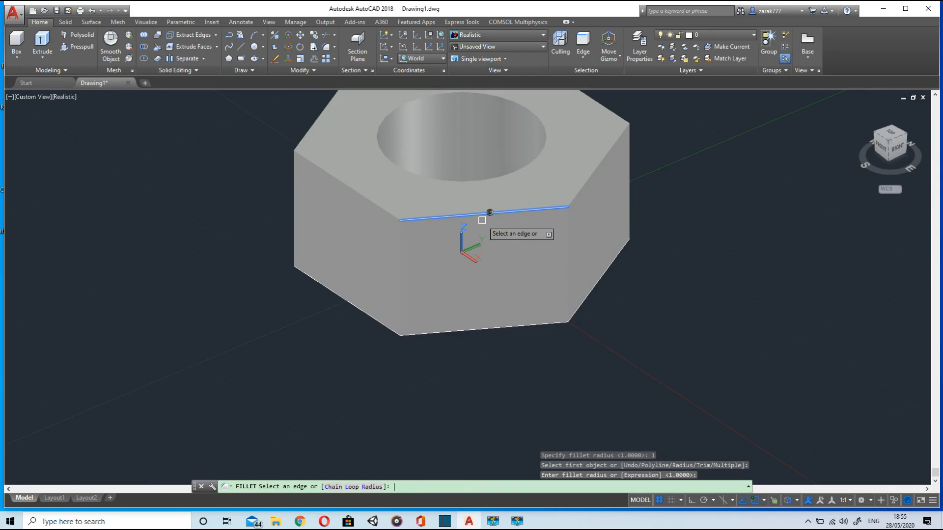
left_click(373, 197)
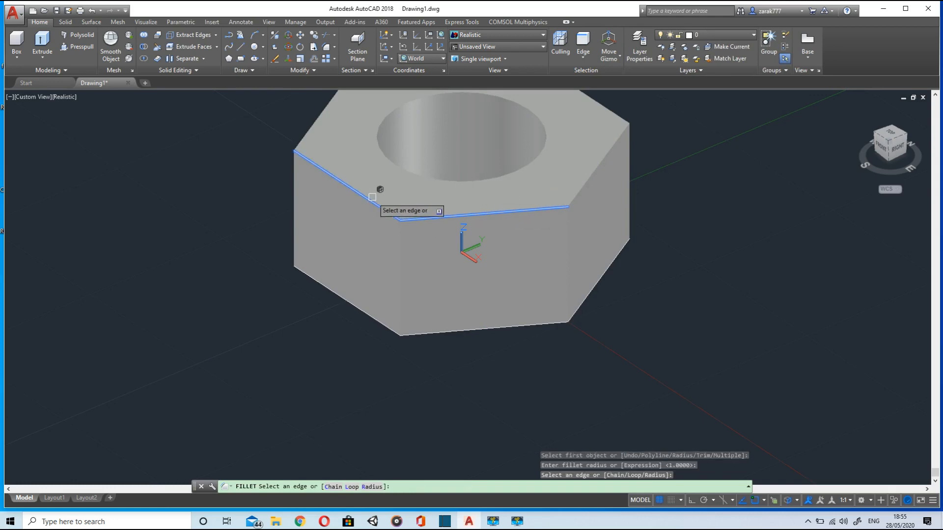
left_click(611, 155)
middle_click_drag(611, 155, 579, 238)
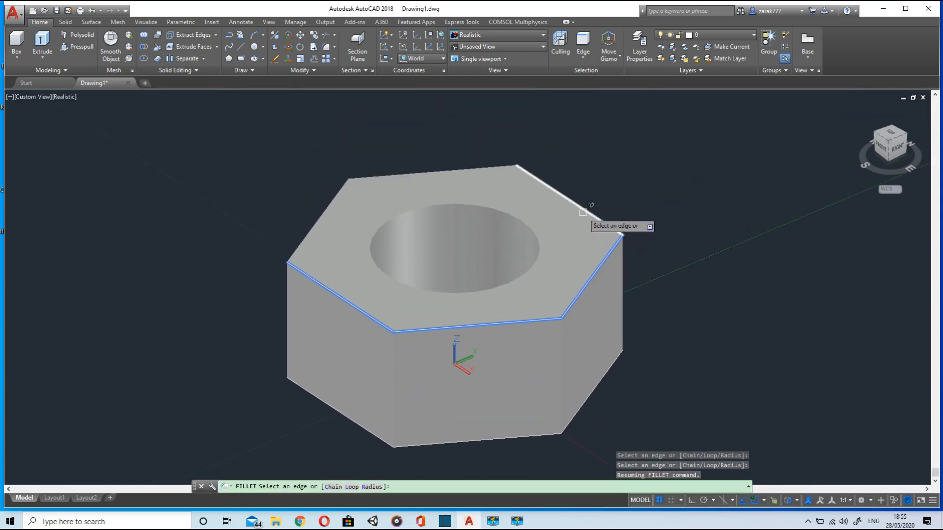
left_click(586, 210)
left_click(480, 168)
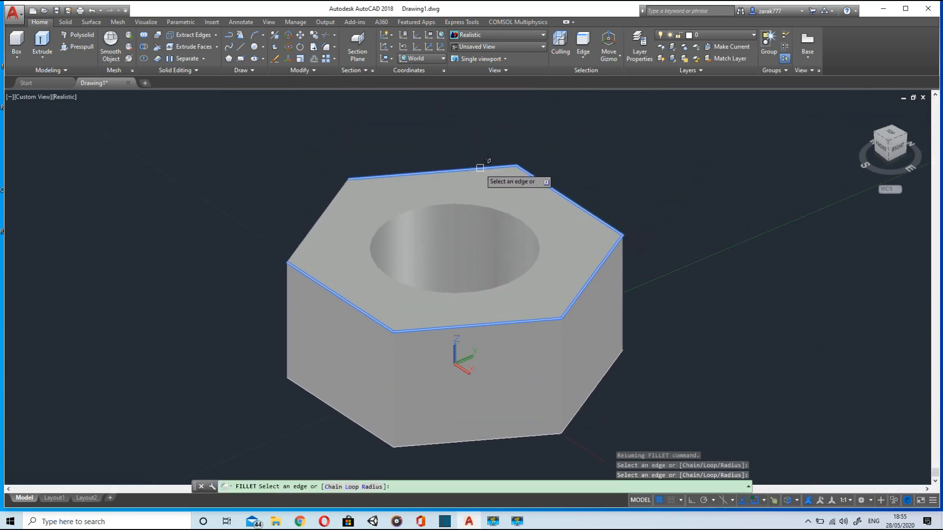
left_click(328, 203)
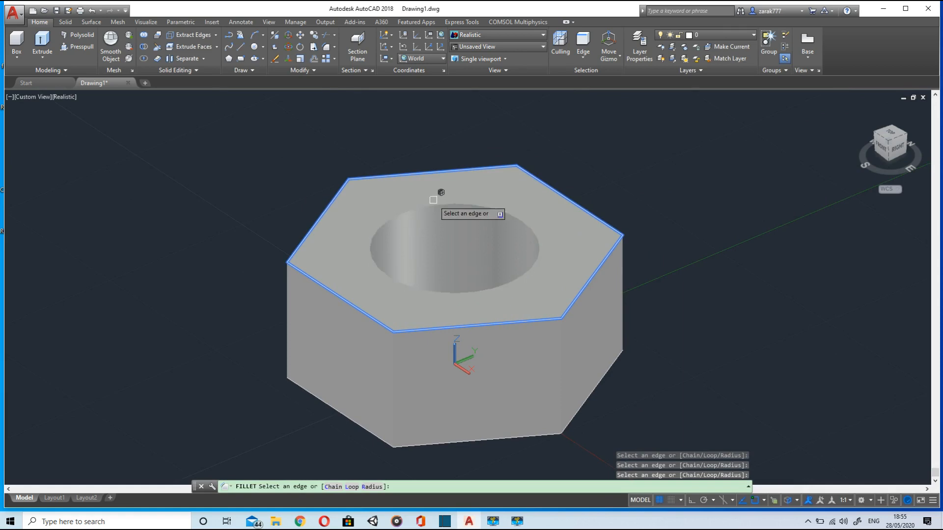
key("Return")
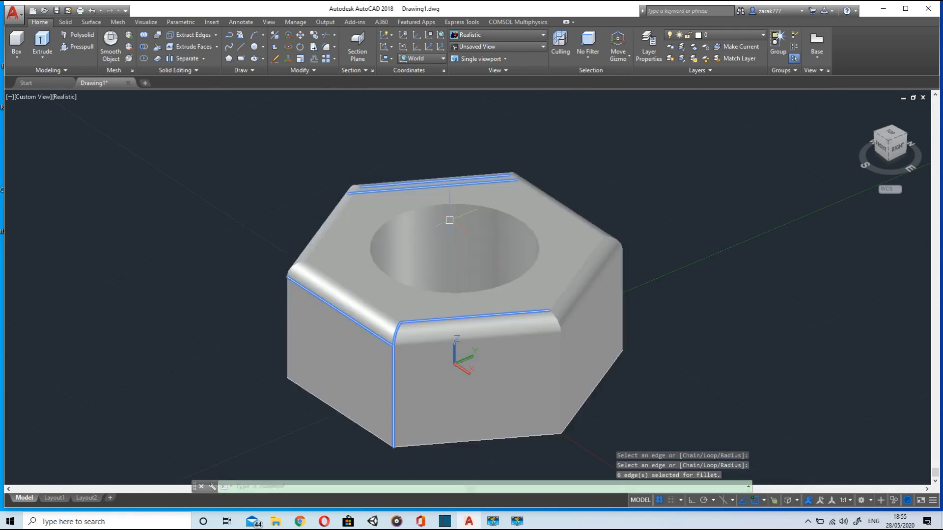
Step: Fillet the six outer edges of the nut's bottom face with a radius of 1
scroll(452, 251, "down", 2)
scroll(507, 256, "up", 2)
middle_click_drag(510, 273, 539, 274, "shift")
middle_click_drag(563, 325, 552, 223, "shift")
key("Escape")
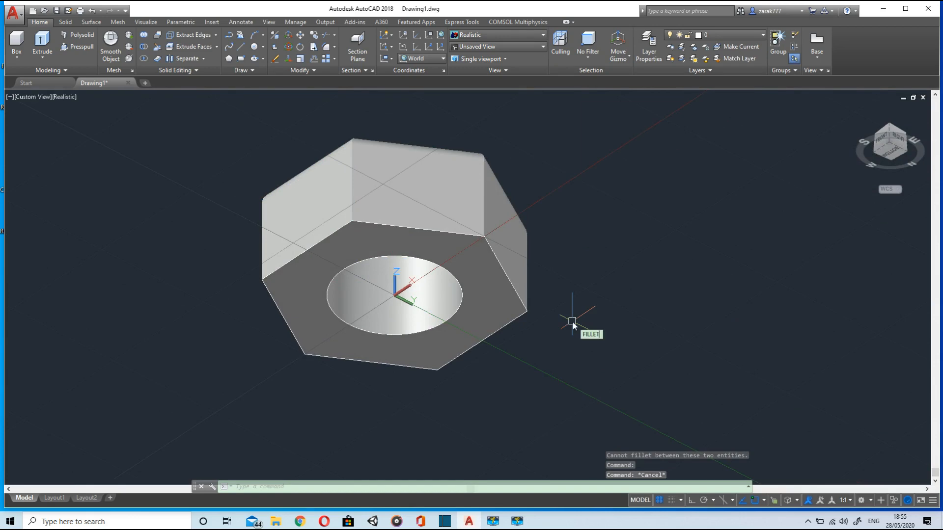
key("Return")
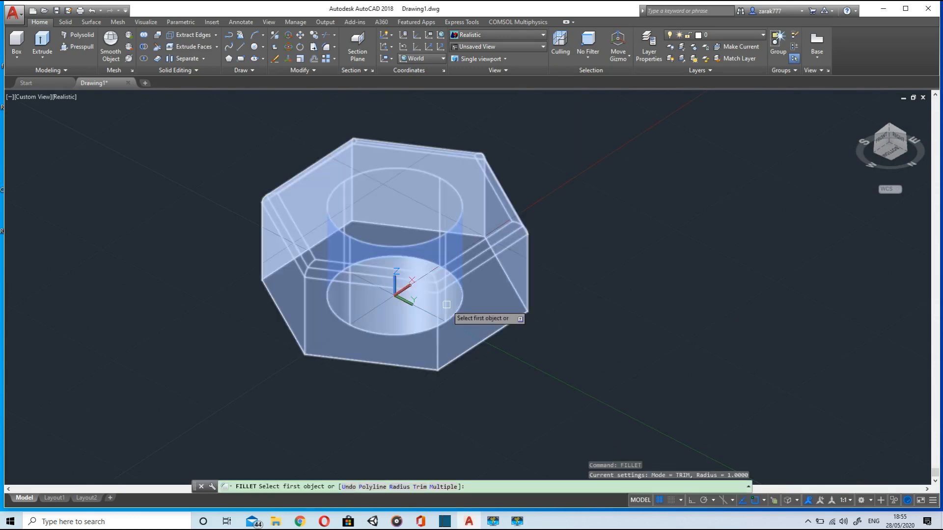
type("r")
key("Return")
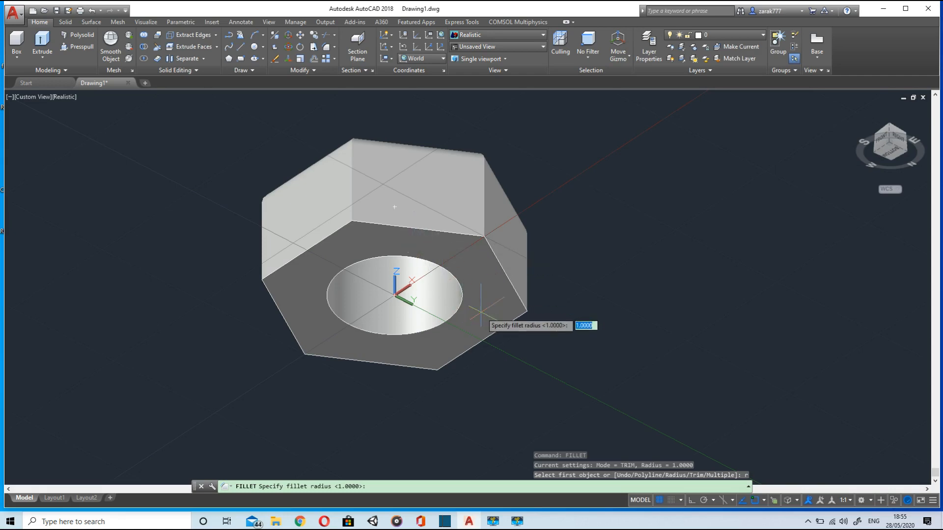
key("Return")
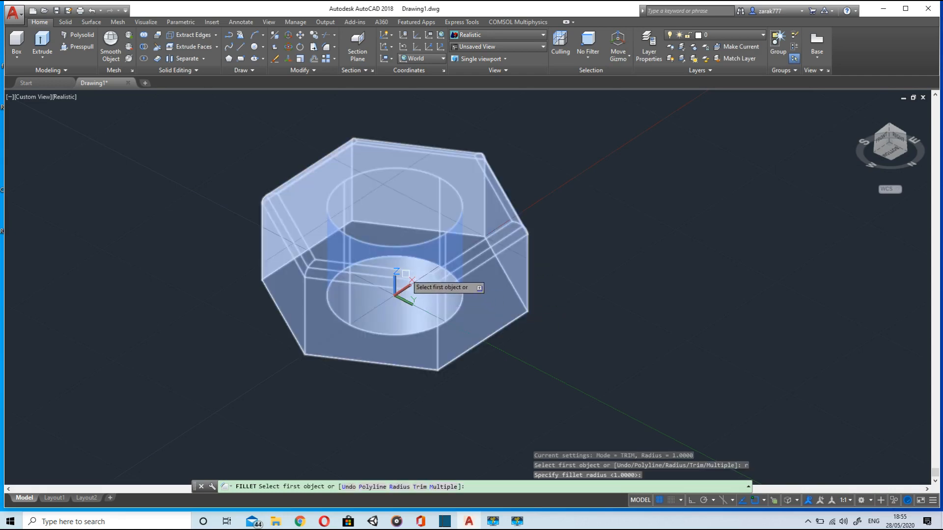
left_click(398, 225)
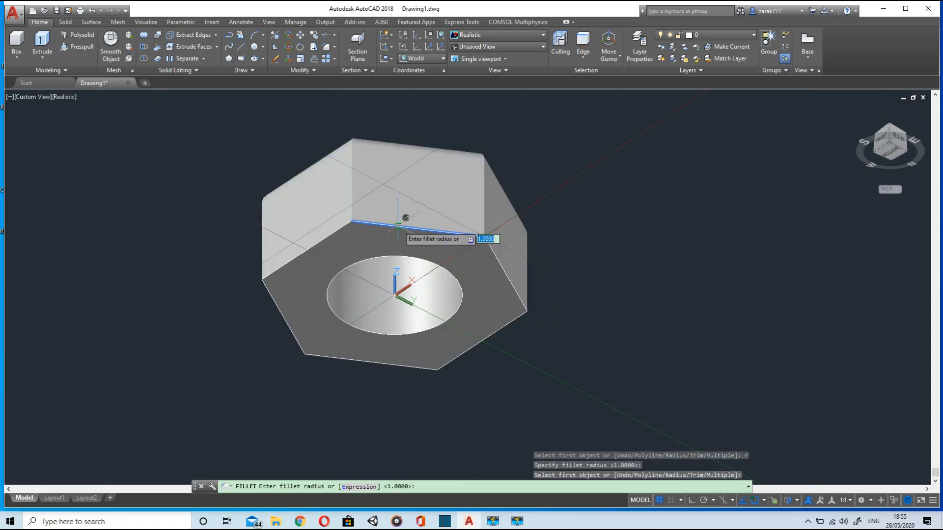
key("Return")
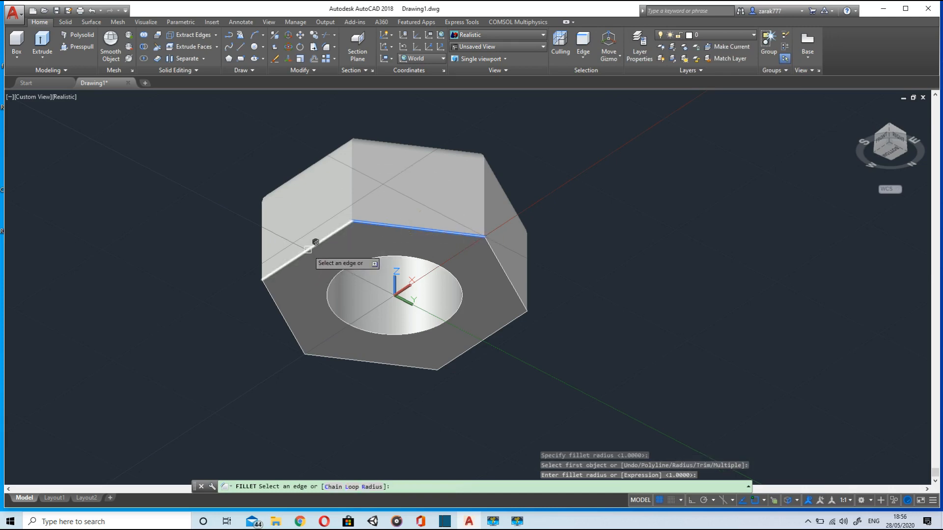
left_click(308, 249)
left_click(506, 296)
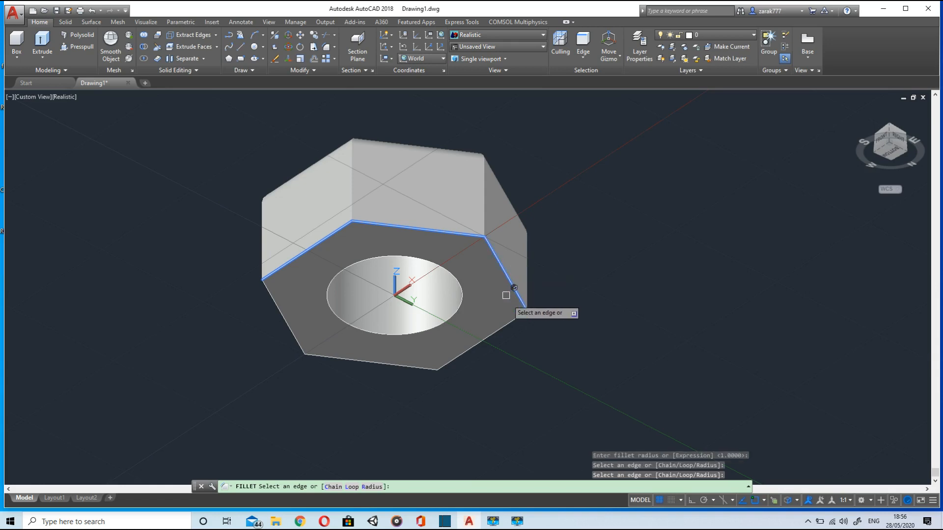
left_click(506, 325)
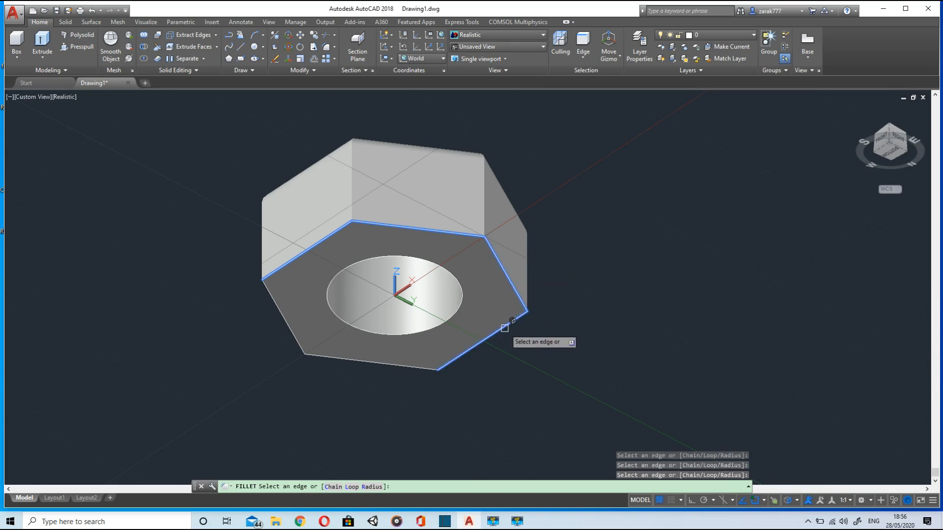
left_click(405, 367)
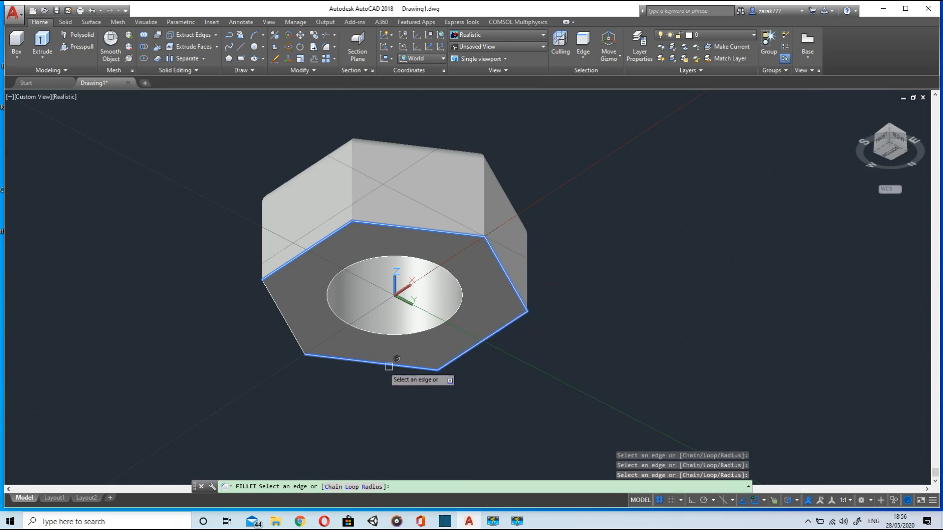
left_click(282, 311)
key("Return")
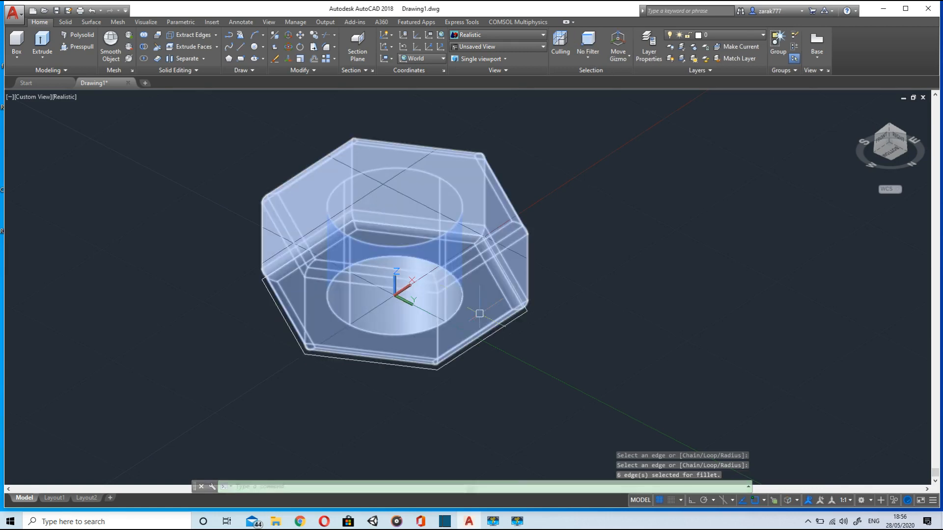
middle_click_drag(560, 313, 529, 430, "shift")
scroll(509, 354, "up", 5)
scroll(510, 339, "down", 5)
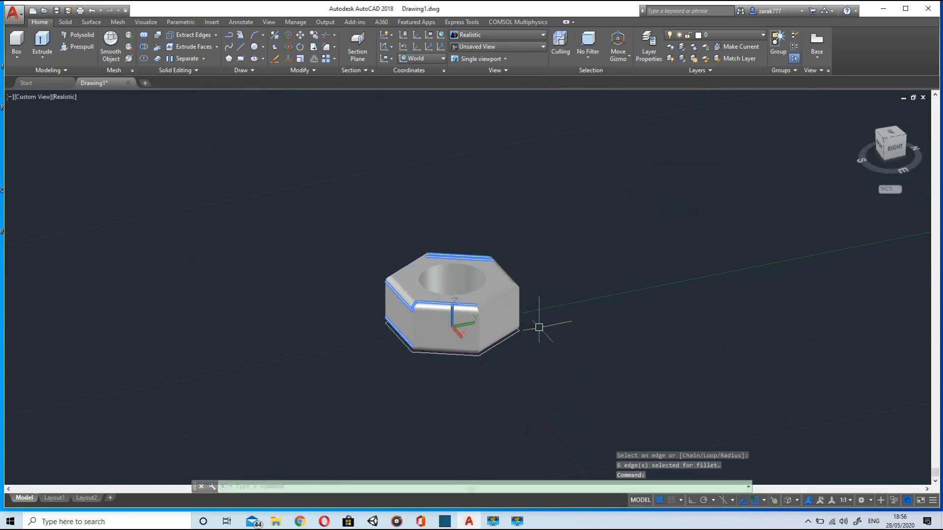
Step: Switch to the top view and start a helix centred at 0,0 with base and top radii of 5
middle_click_drag(539, 327, 522, 390, "shift")
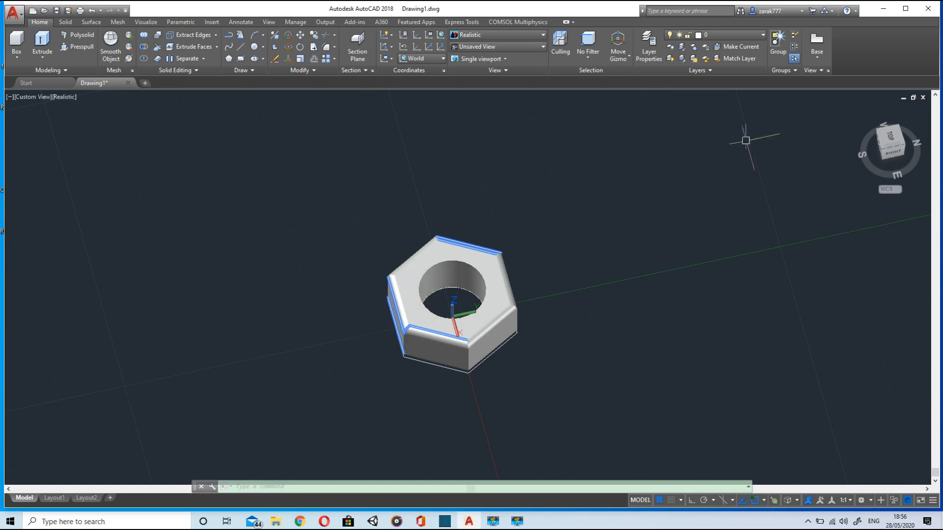
left_click(895, 140)
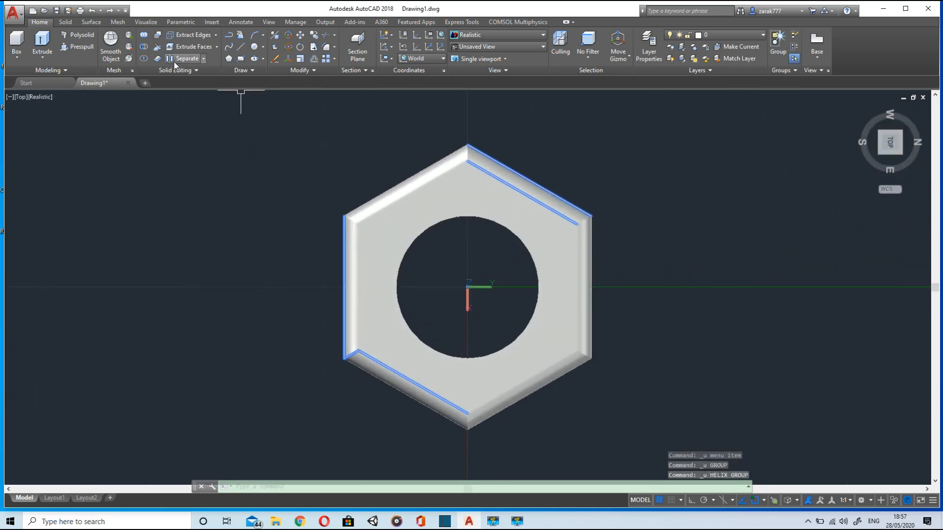
left_click(242, 70)
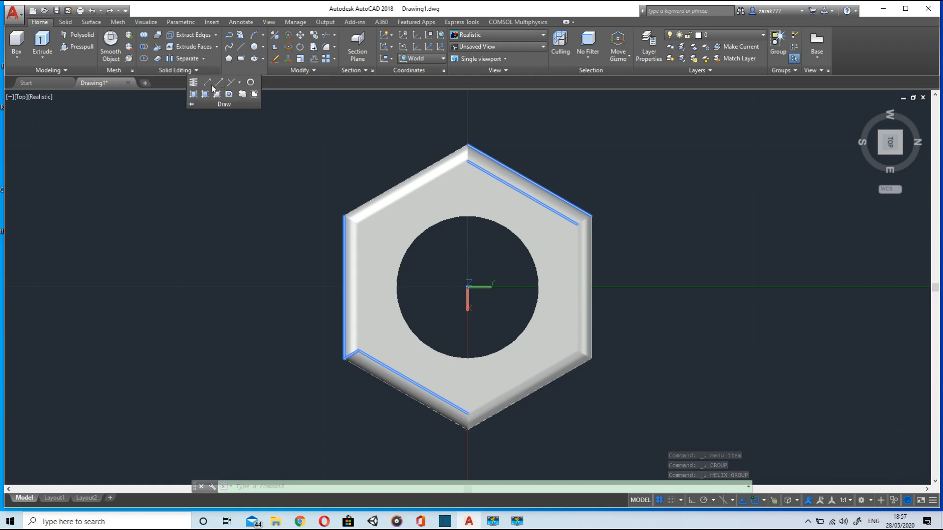
left_click(255, 94)
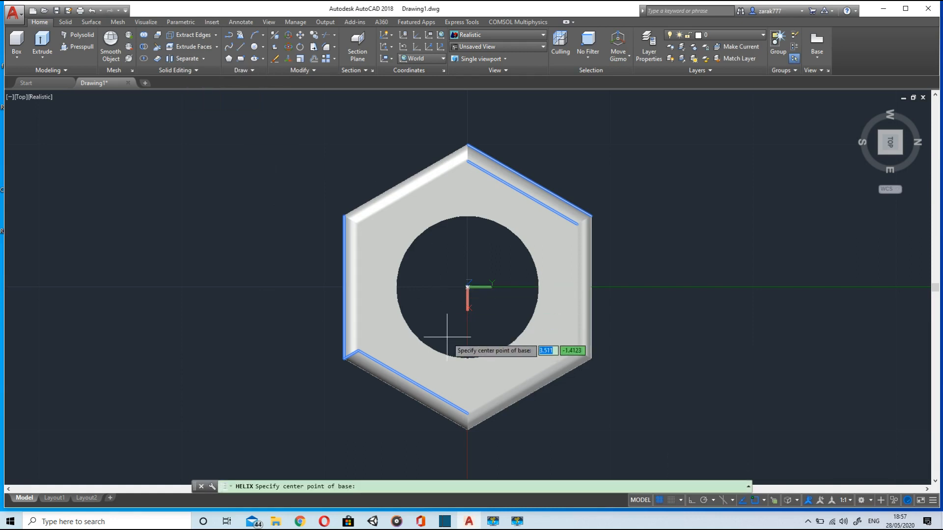
type("0,0")
key("Return")
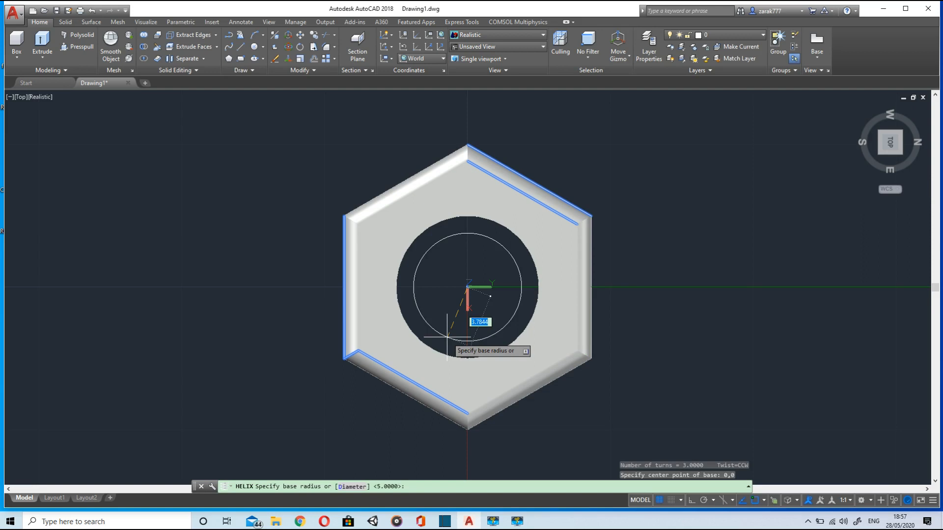
key("Return")
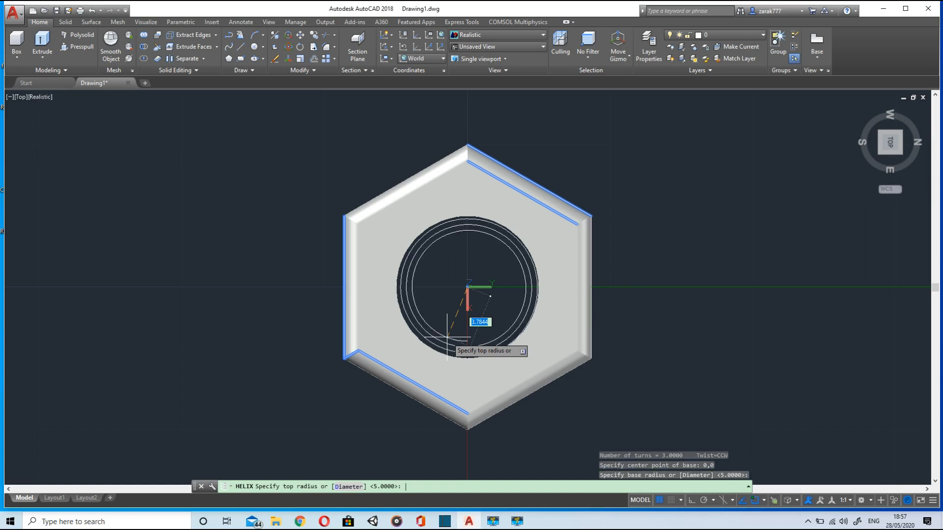
key("Return")
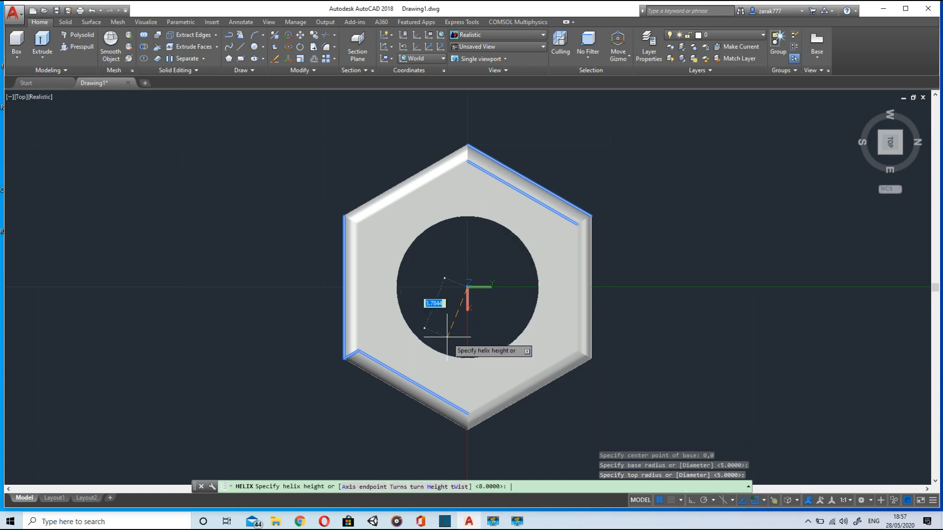
Step: Give the helix 7 turns and make it as high as the nut, up to the centre of the hole's top rim
left_click(399, 487)
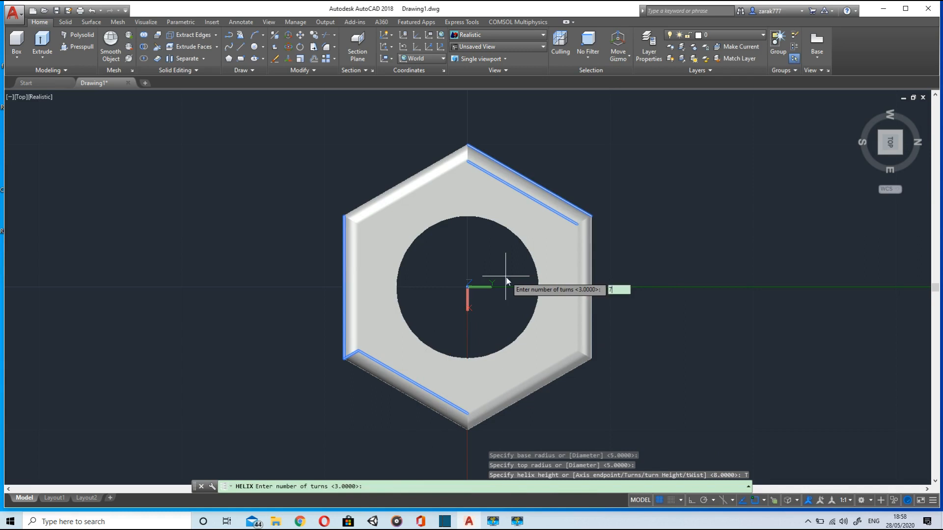
key("Return")
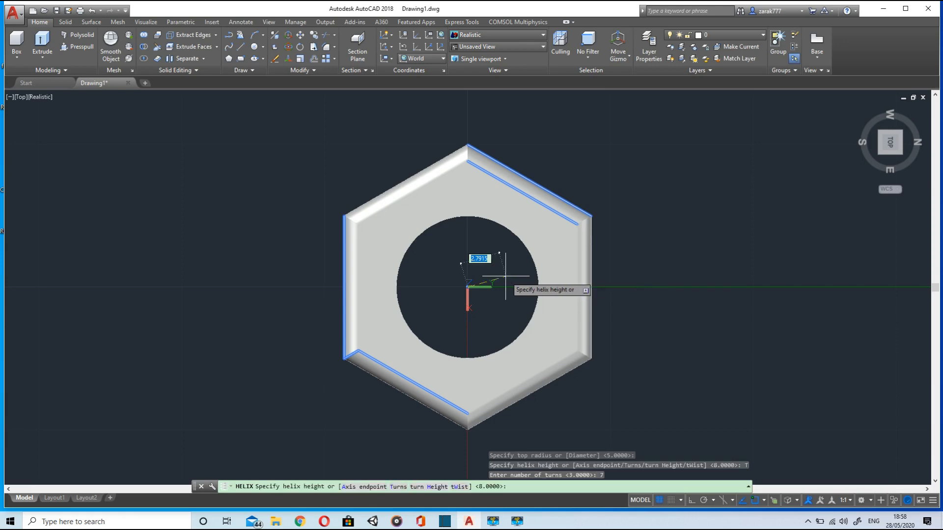
scroll(510, 312, "up", 2)
middle_click_drag(510, 313, 508, 224, "shift")
type("A")
key("Return")
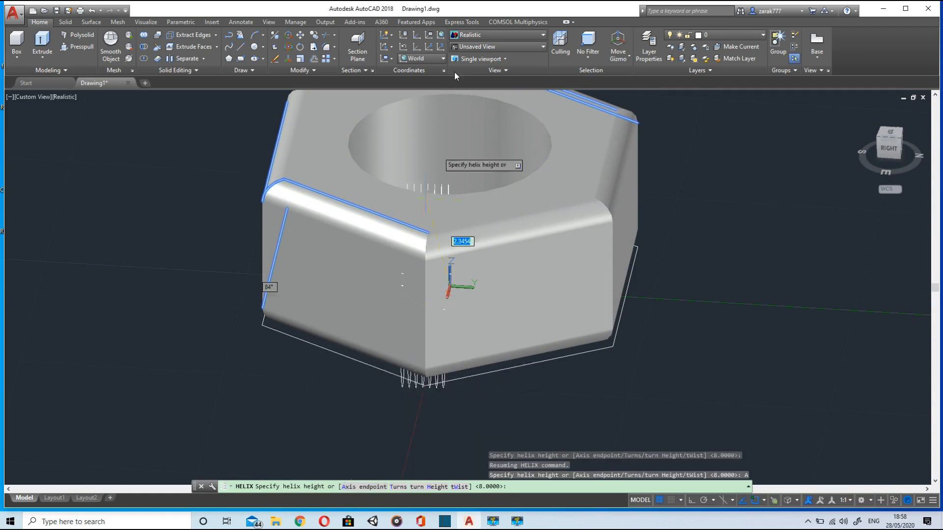
middle_click_drag(471, 133, 511, 238, "shift")
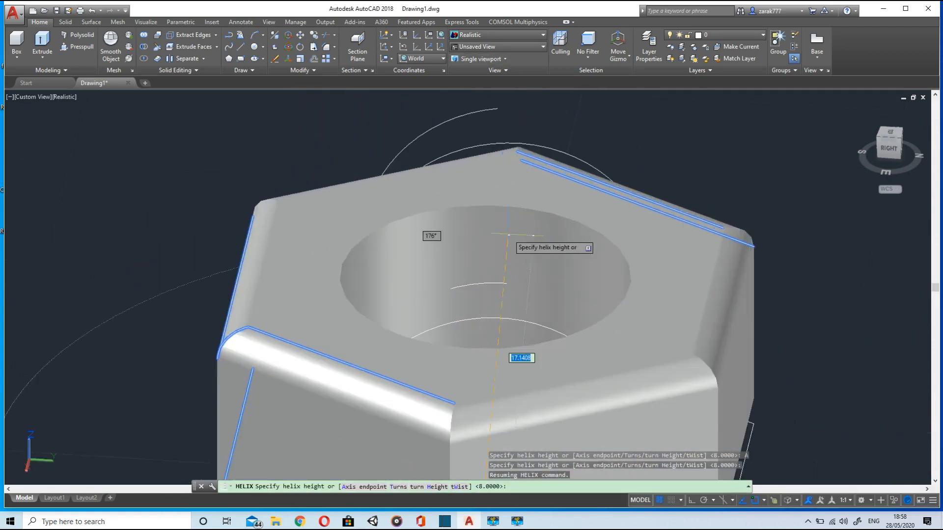
scroll(509, 243, "down", 3)
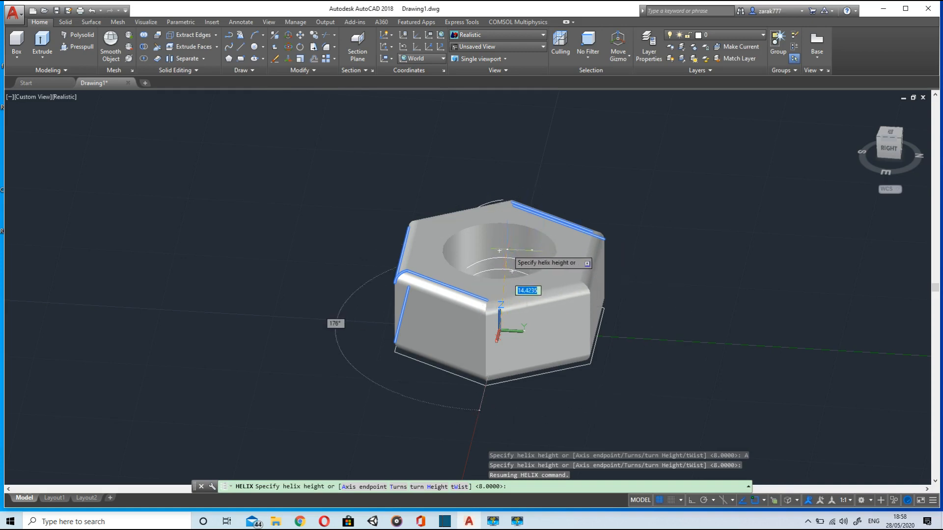
left_click(499, 251)
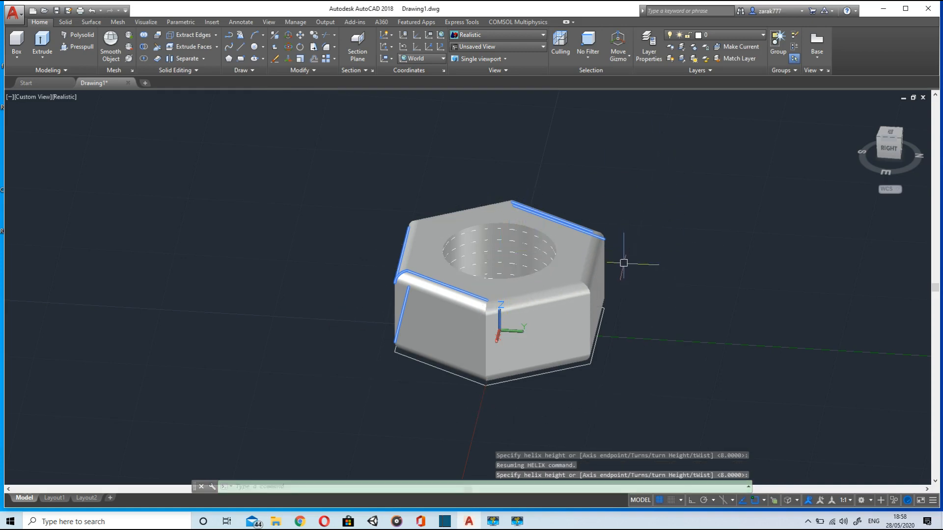
Step: Hide the solid nut body to expose the helix
middle_click_drag(624, 263, 595, 322, "shift")
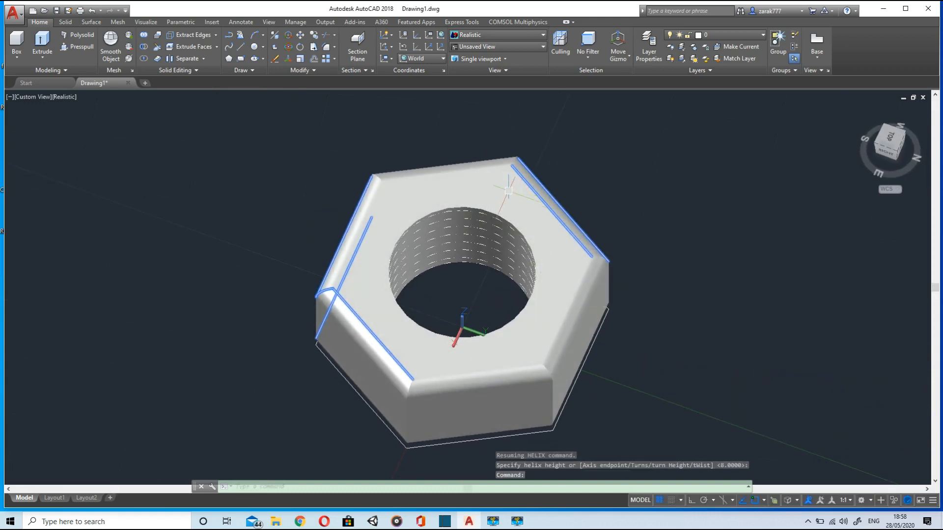
left_click(508, 191)
right_click(509, 192)
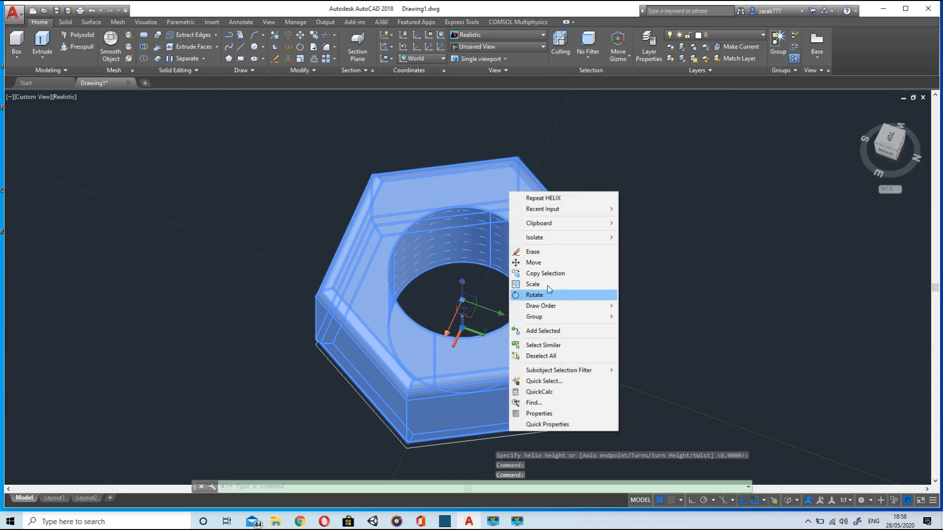
mouse_move(548, 239)
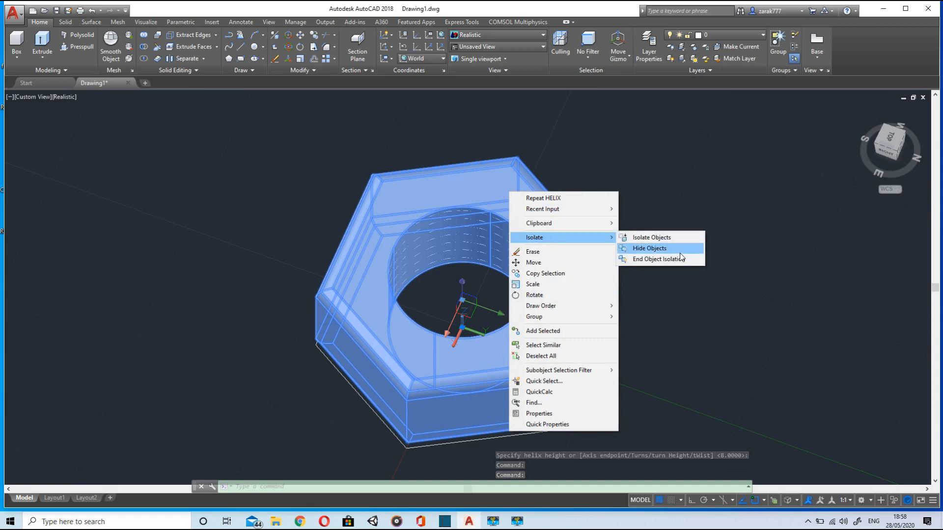
left_click(650, 249)
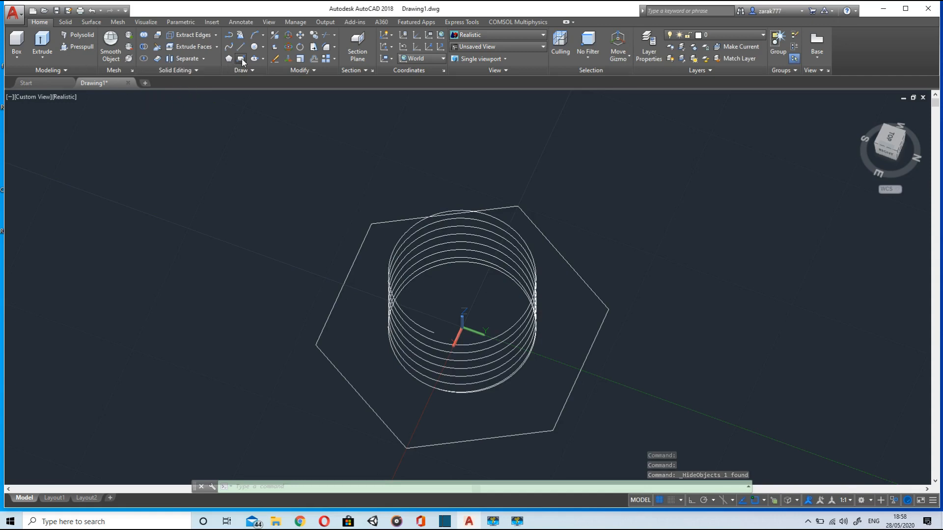
Step: Draw a 0.5 by 0.5 rectangle between the helix and the hexagon outline
left_click(241, 58)
scroll(398, 393, "up", 5)
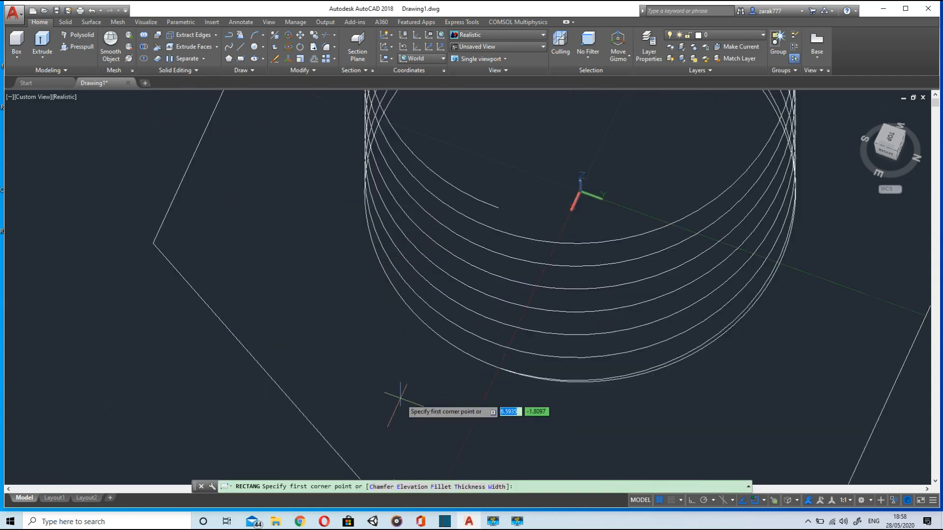
left_click(256, 268)
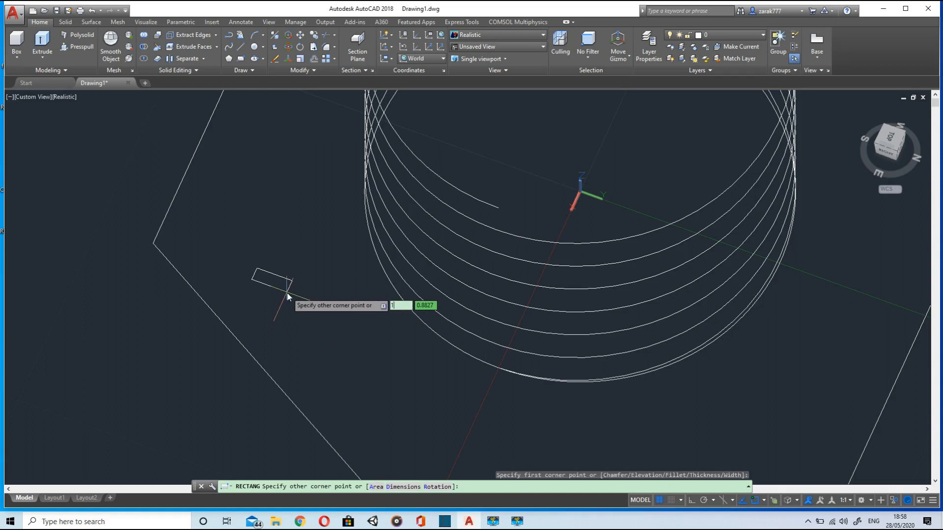
key("BackSpace")
type("0.5")
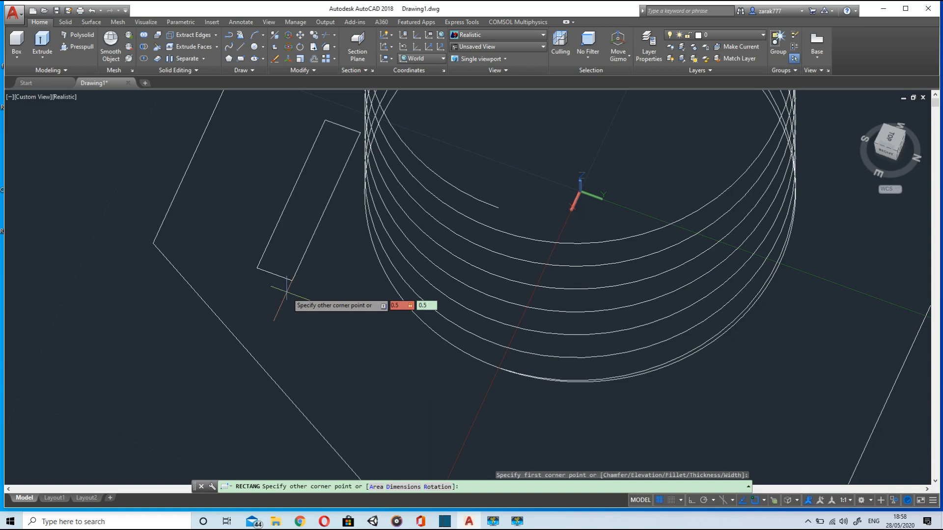
key("Return")
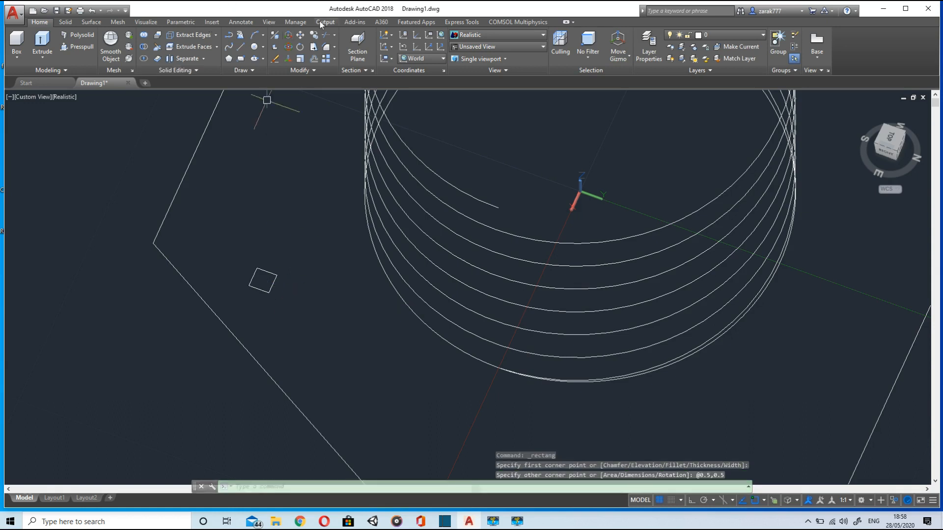
Step: Move the small square by its centre onto the lower endpoint of the helix
left_click(300, 35)
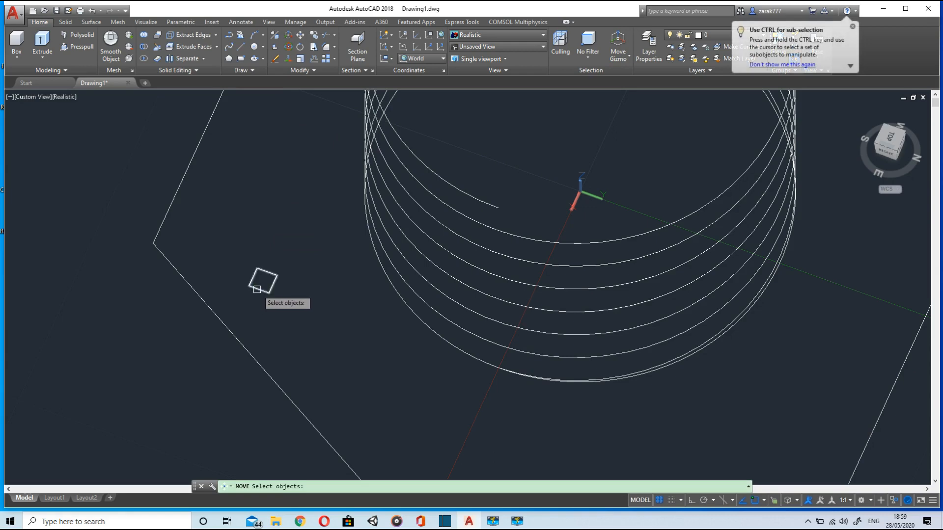
key("Return")
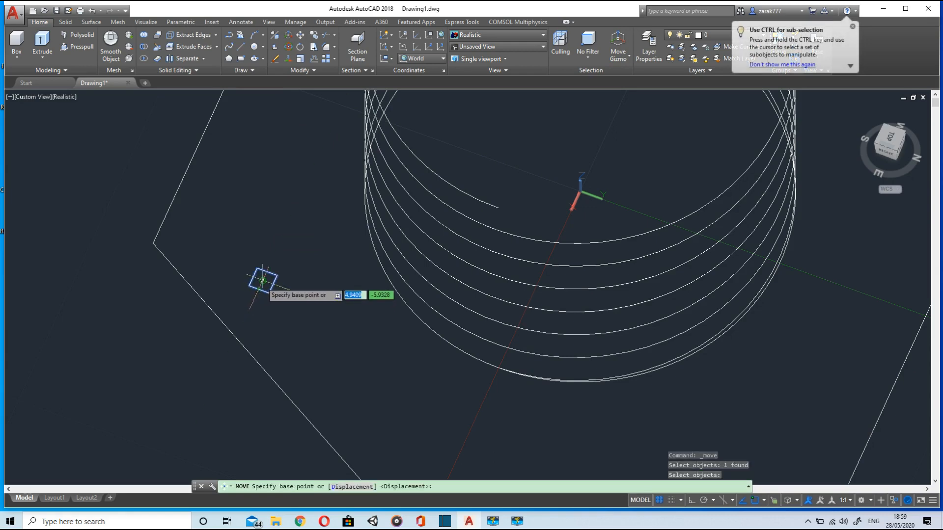
left_click(263, 280)
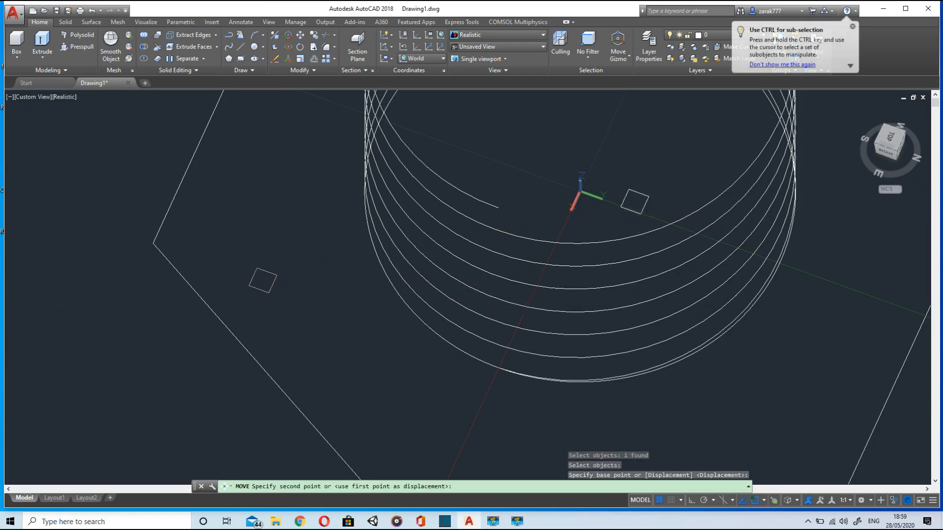
middle_click_drag(636, 200, 577, 248)
scroll(584, 315, "down", 2)
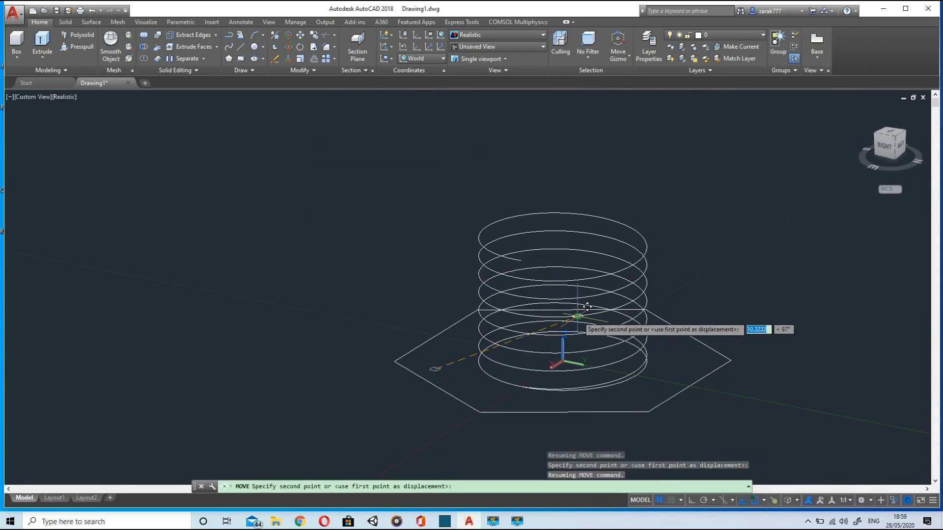
scroll(585, 395, "up", 1)
scroll(581, 405, "up", 2)
middle_click_drag(569, 388, 589, 384, "shift")
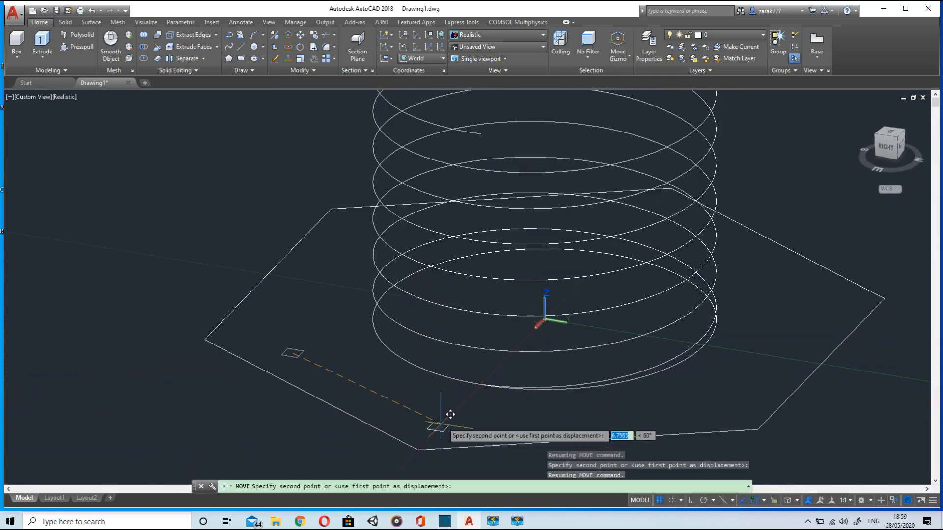
scroll(511, 390, "up", 3)
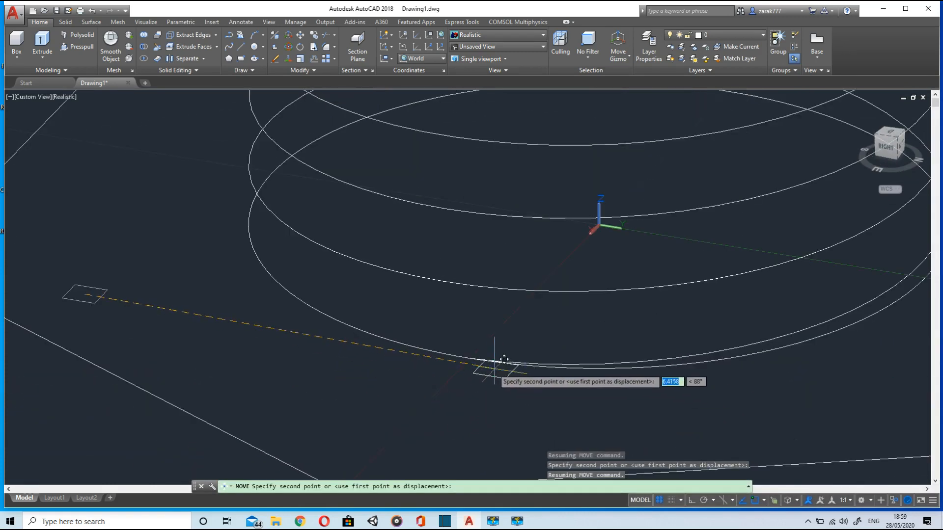
scroll(486, 364, "up", 3)
scroll(488, 388, "up", 2)
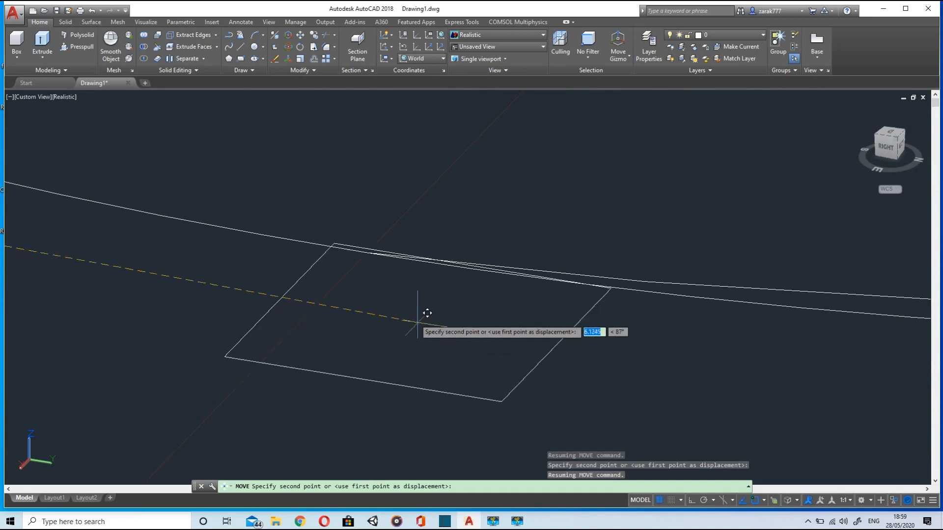
scroll(427, 316, "up", 4)
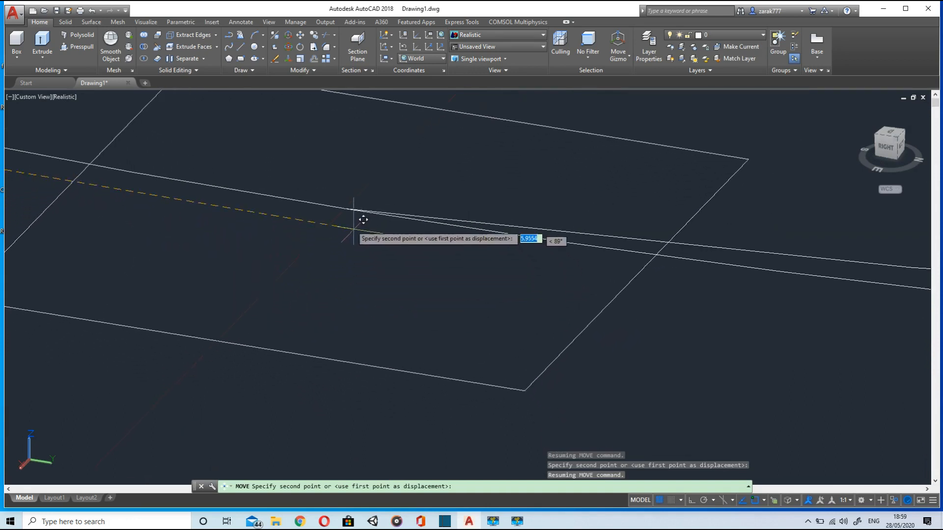
middle_click_drag(359, 195, 412, 380, "shift")
scroll(440, 300, "up", 6)
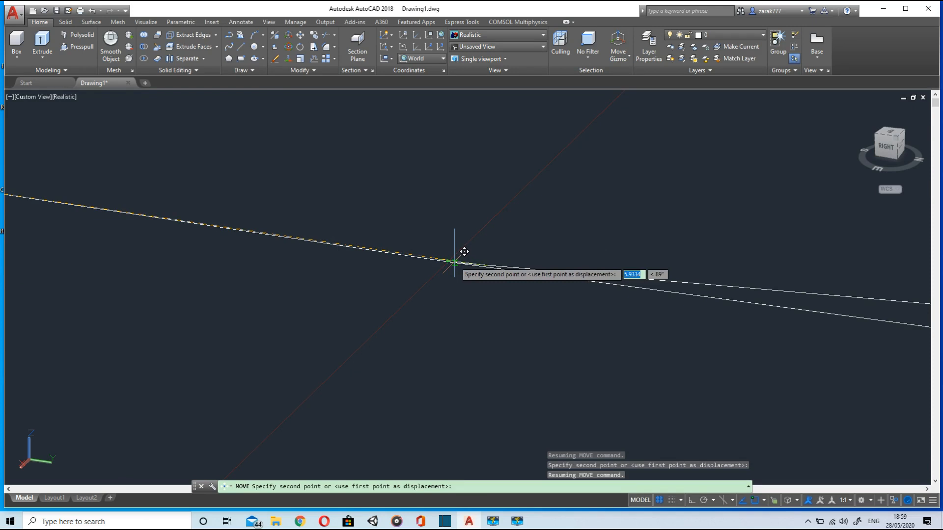
left_click(455, 262)
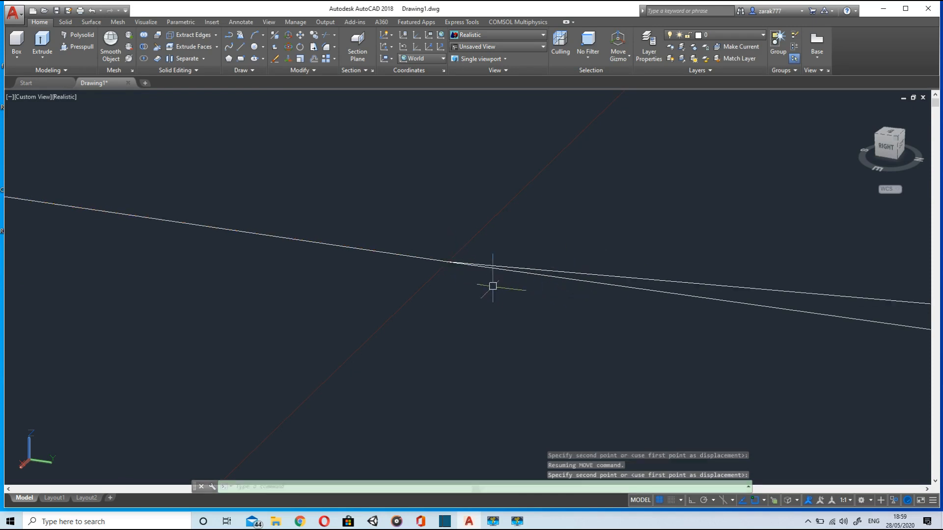
Step: Rotate the small square freehand about its centre on the helix endpoint to a roughly diagonal orientation
scroll(493, 286, "down", 6)
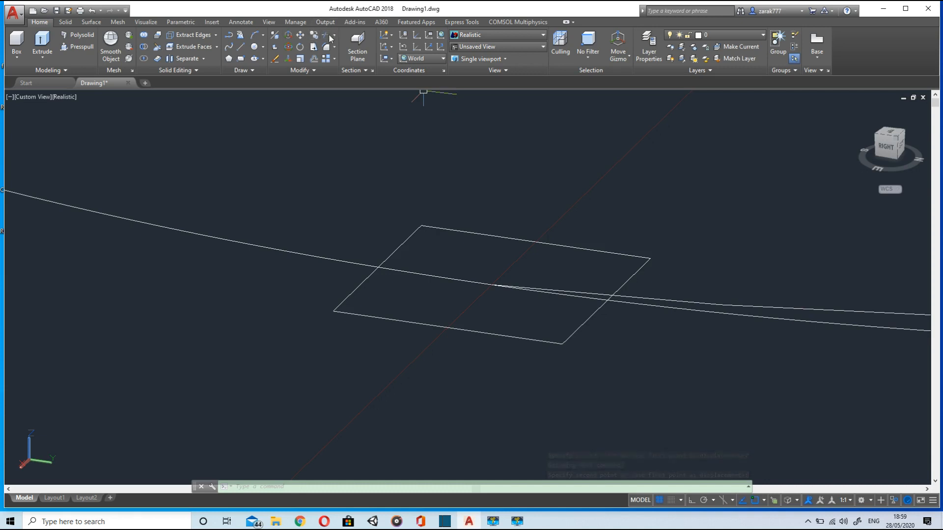
left_click(299, 48)
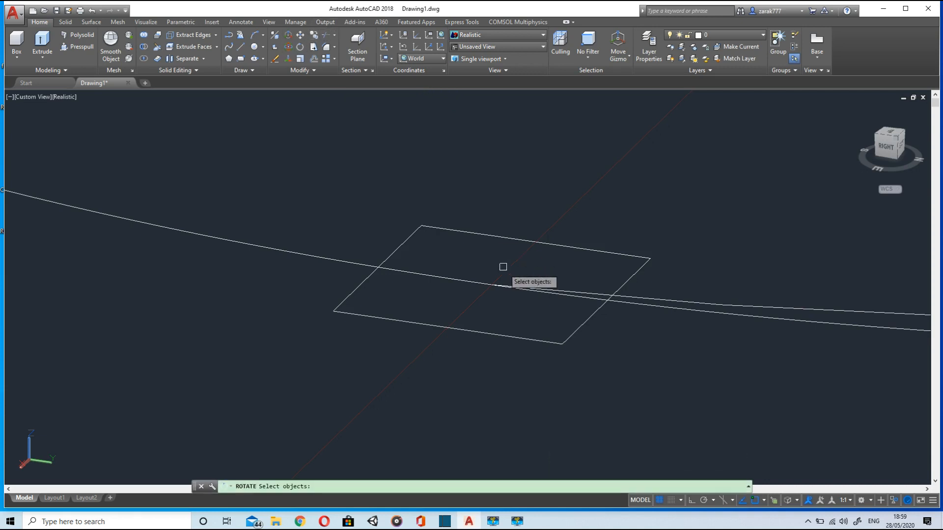
left_click(502, 336)
key("Return")
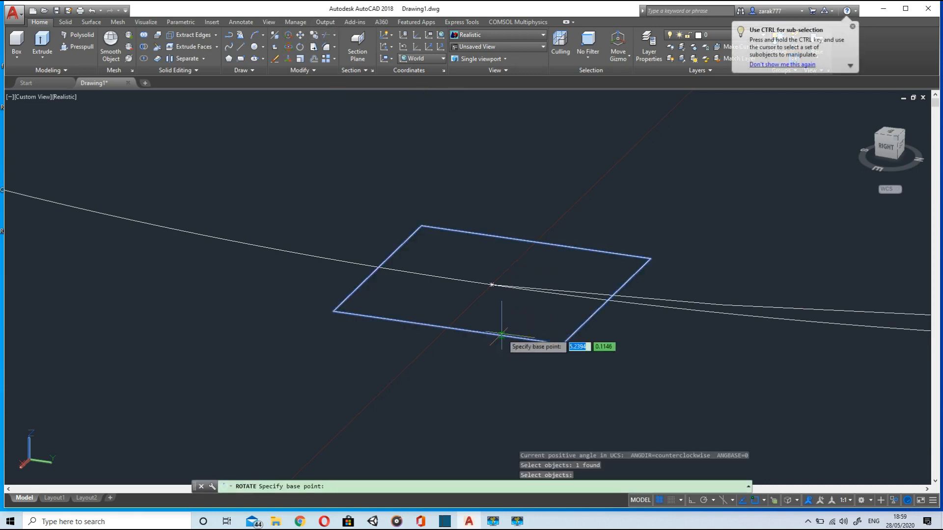
middle_click_drag(658, 308, 656, 373, "shift")
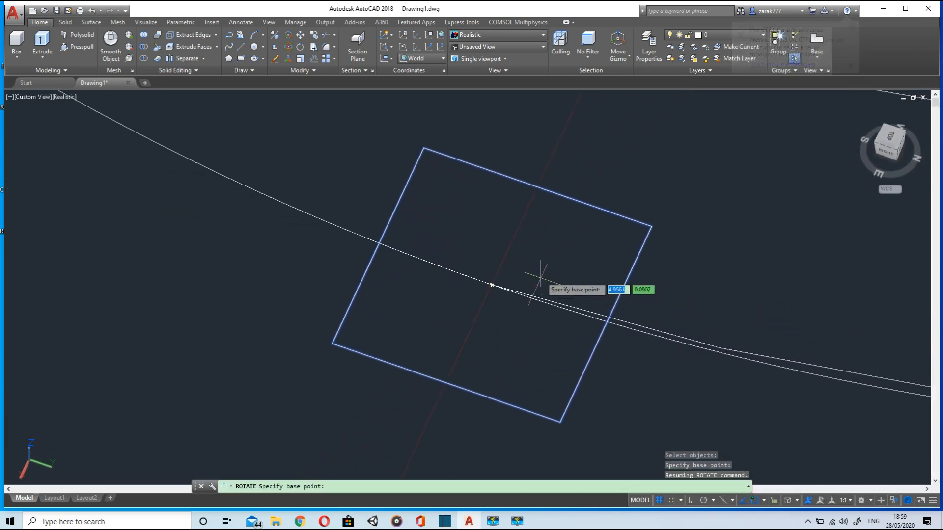
left_click(492, 285)
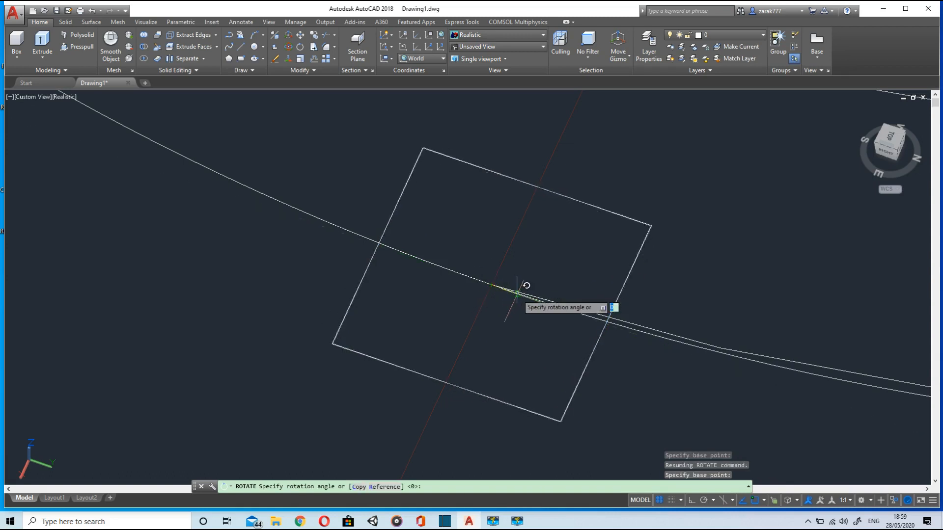
left_click(692, 195)
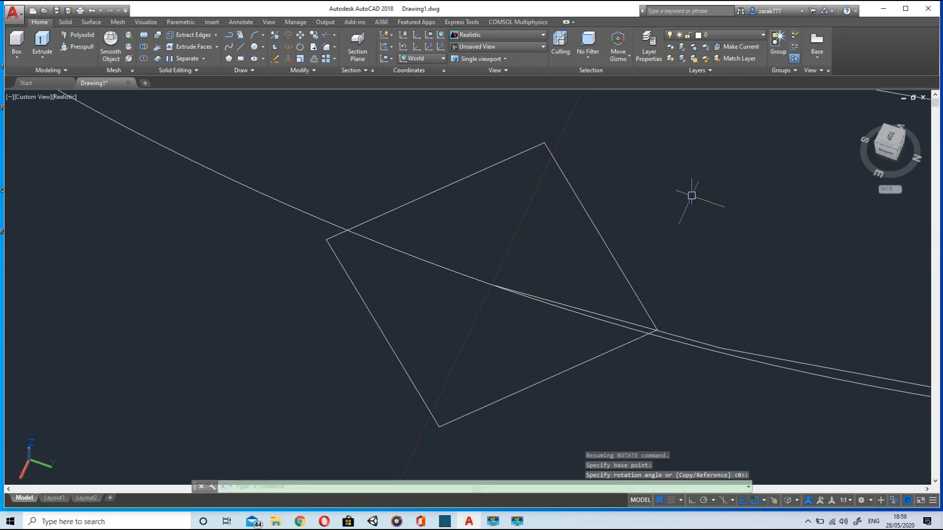
Step: Sweep the rotated square along the helix to form a solid coil
left_click(17, 57)
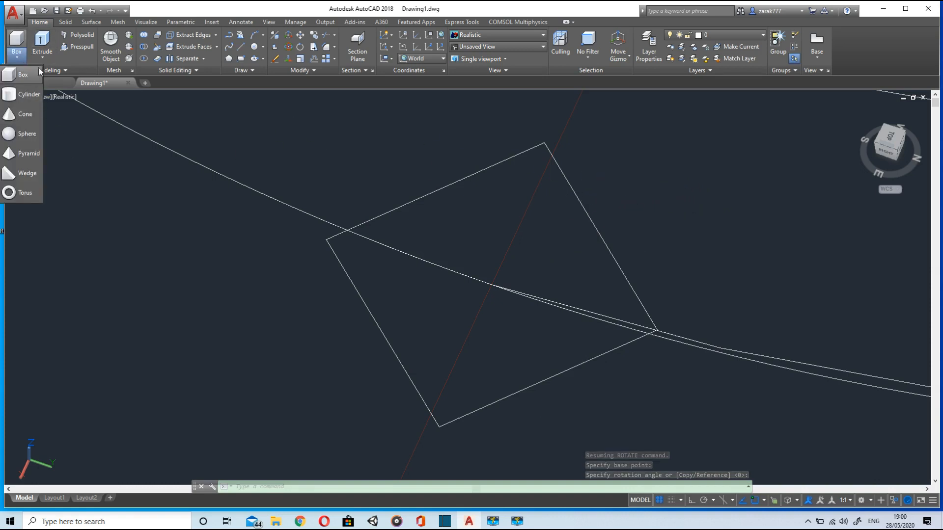
left_click(46, 57)
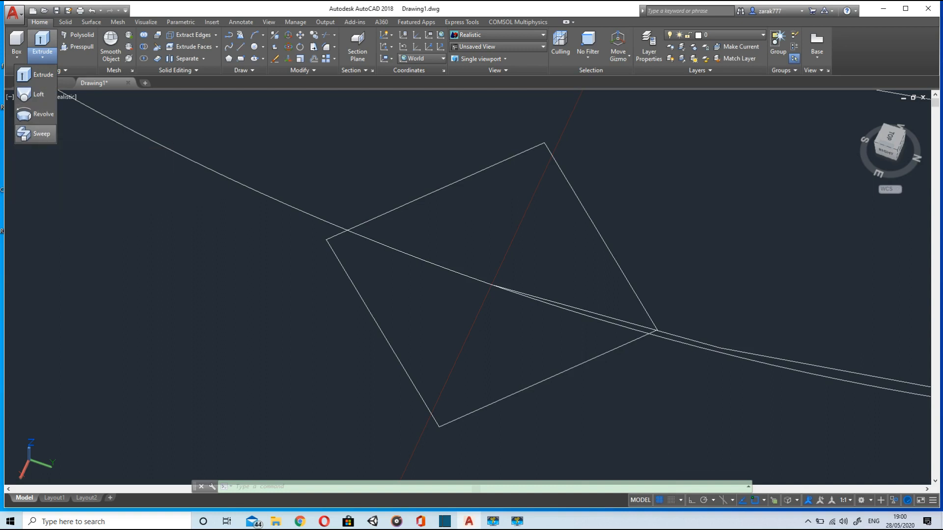
left_click(42, 134)
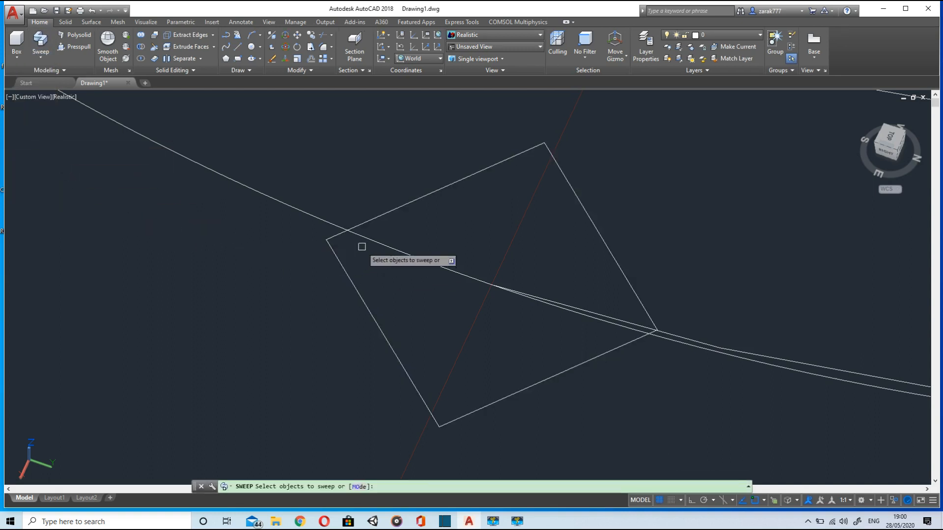
left_click(577, 195)
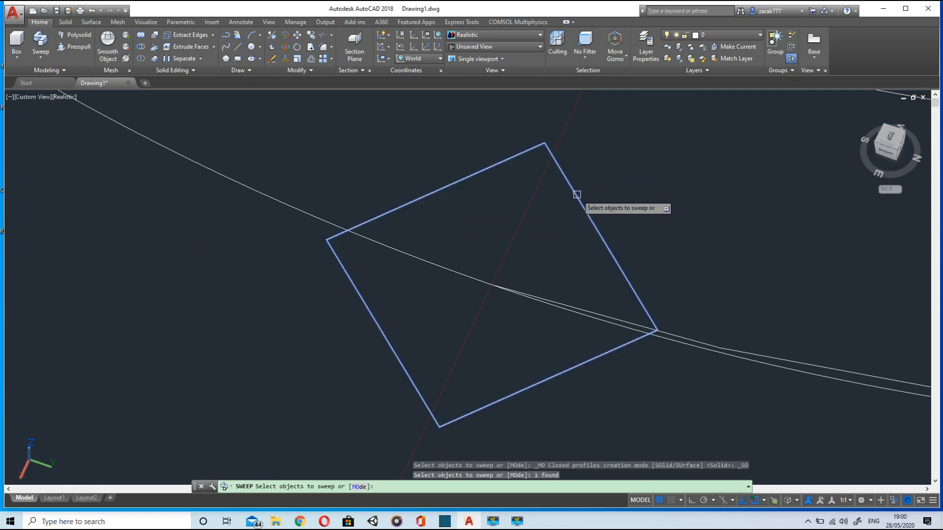
key("Return")
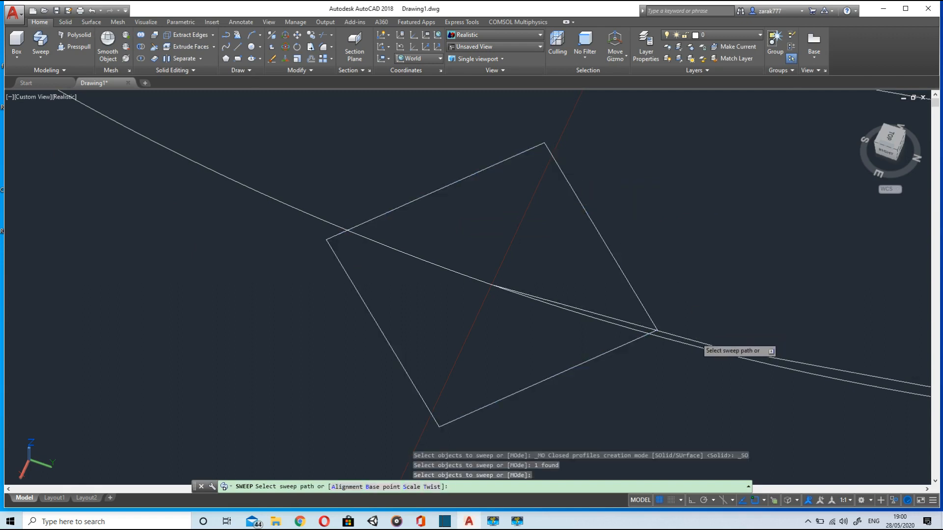
left_click(697, 339)
scroll(695, 337, "down", 6)
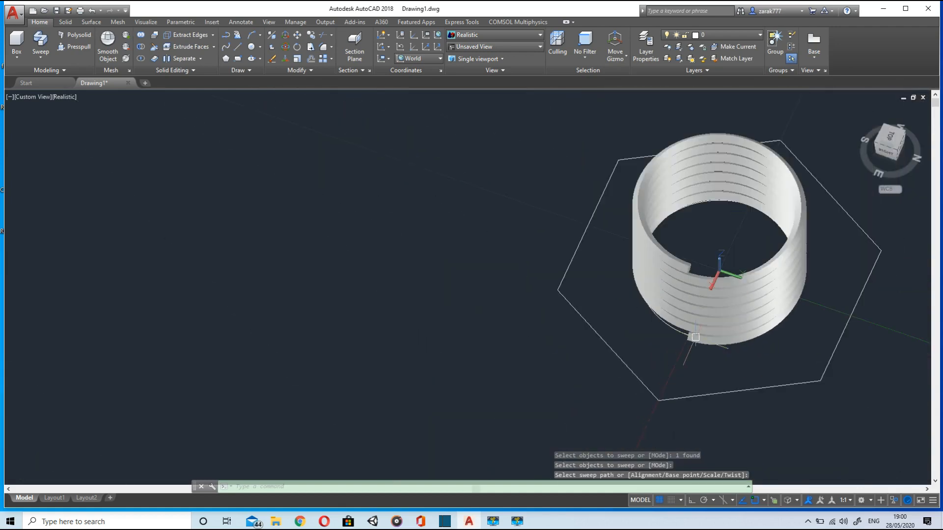
Step: End the object isolation to bring back the hidden nut body around the coil
middle_click_drag(703, 342, 693, 267, "shift")
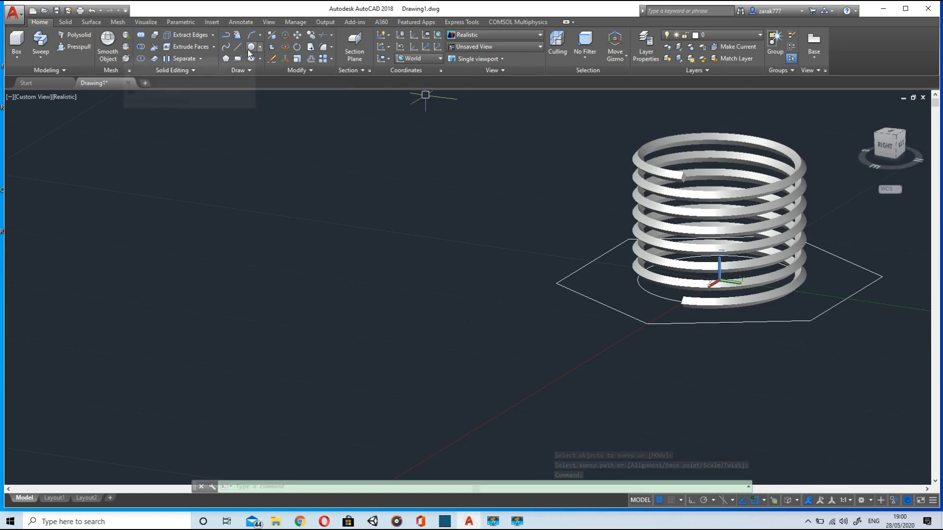
right_click(511, 191)
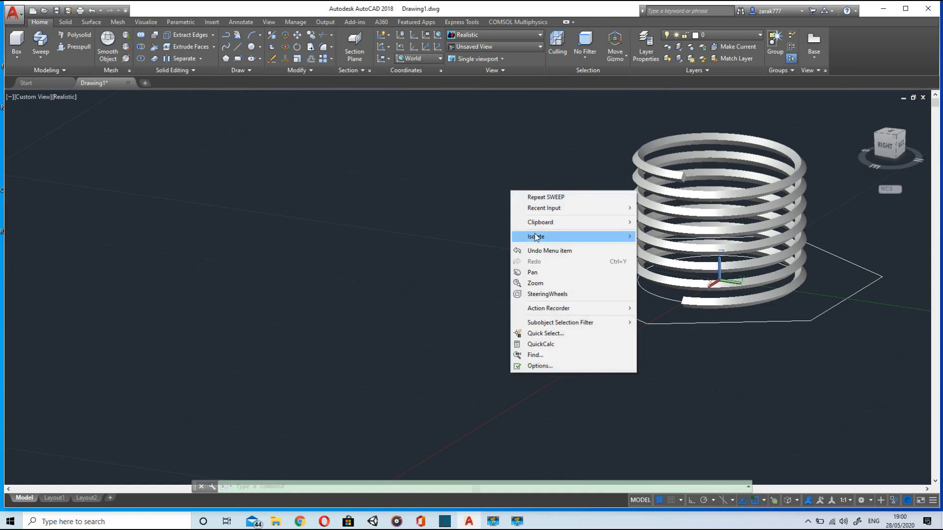
mouse_move(536, 238)
left_click(675, 258)
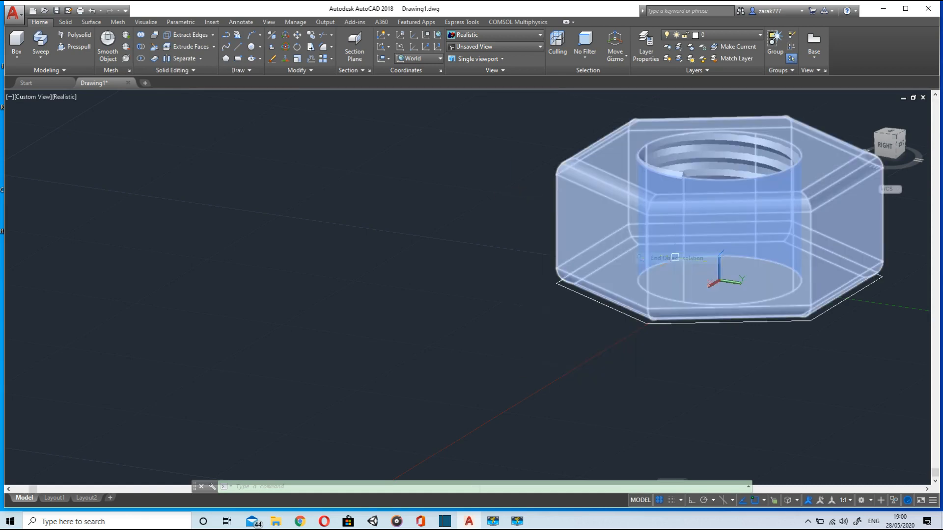
Step: Subtract the swept coil from the nut body to cut the internal thread
middle_click_drag(793, 259, 584, 293, "shift")
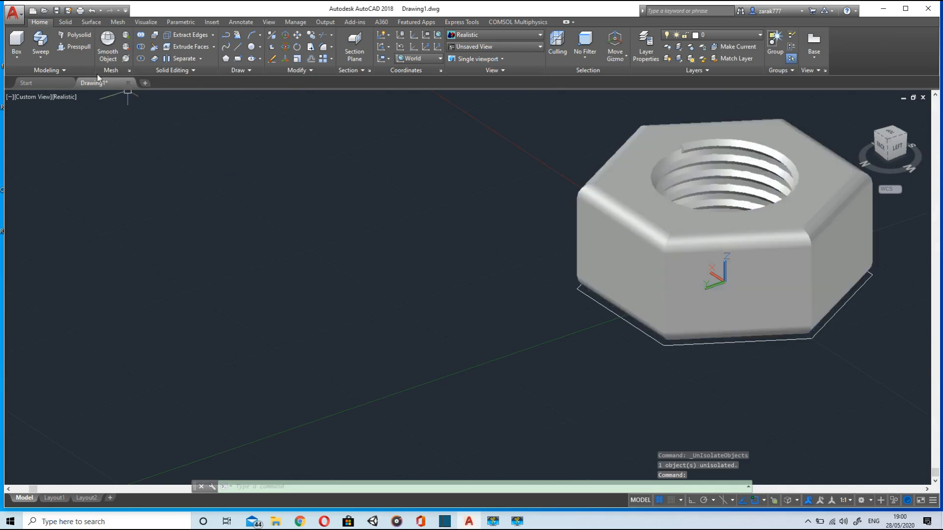
left_click(141, 48)
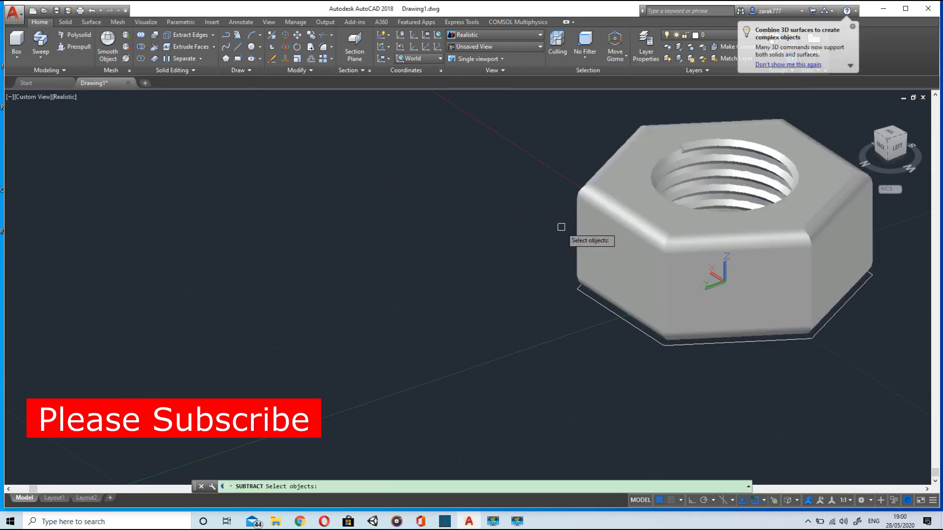
left_click(598, 218)
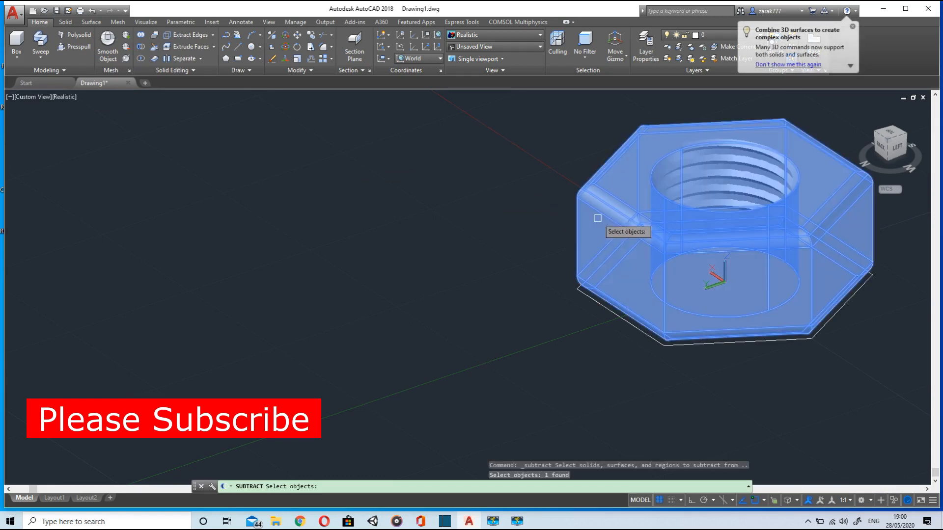
key("Return")
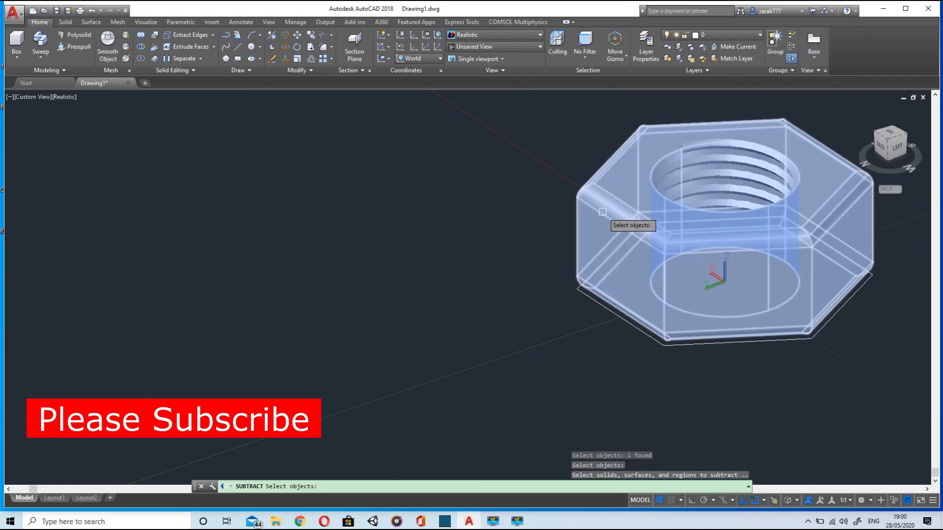
left_click(715, 146)
key("Return")
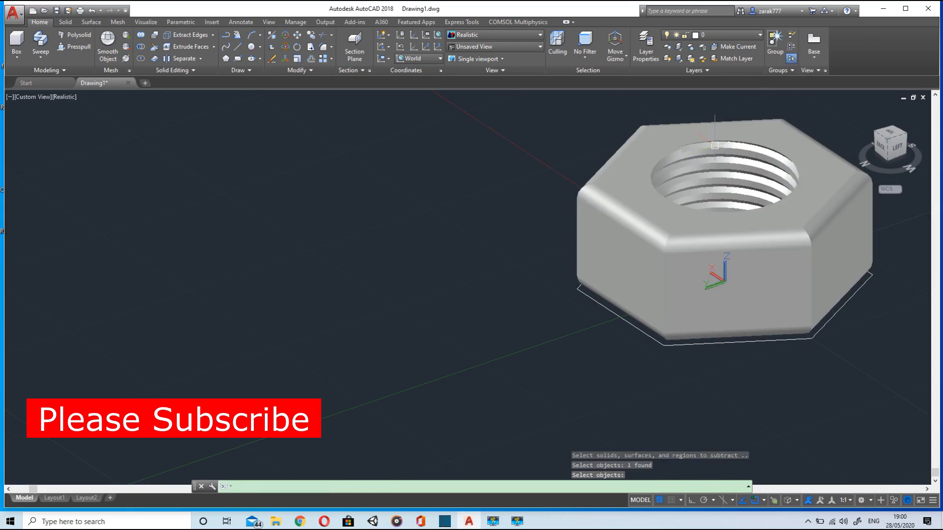
Step: Move the threaded nut well away from the leftover construction curves
middle_click_drag(628, 258, 495, 180, "shift")
type("m")
key("Return")
left_click(620, 216)
key("Return")
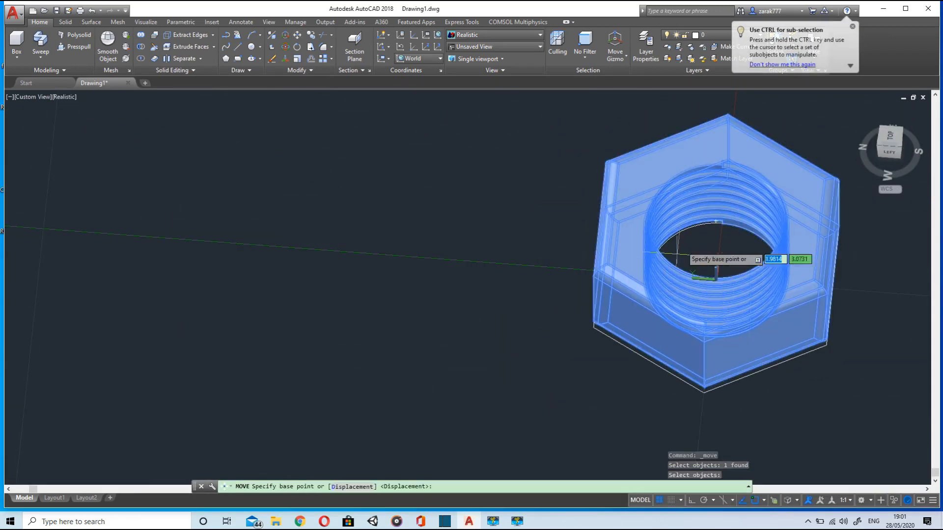
left_click(678, 250)
left_click(173, 284)
key("Escape")
key("Escape")
Step: Delete the leftover construction curves at the nut's original position
left_click(703, 176)
key("Delete")
left_click(721, 223)
key("Delete")
Step: Draw a large freehand rectangle around the nut in the top view
scroll(614, 237, "down", 5)
mouse_move(614, 237)
middle_mouse_down("shift")
mouse_move(615, 202)
mouse_move(579, 245)
middle_mouse_up("shift")
scroll(560, 211, "up", 6)
mouse_move(596, 286)
middle_mouse_down("shift")
mouse_move(431, 317)
mouse_move(381, 195)
mouse_move(300, 275)
middle_mouse_up("shift")
scroll(300, 275, "down", 5)
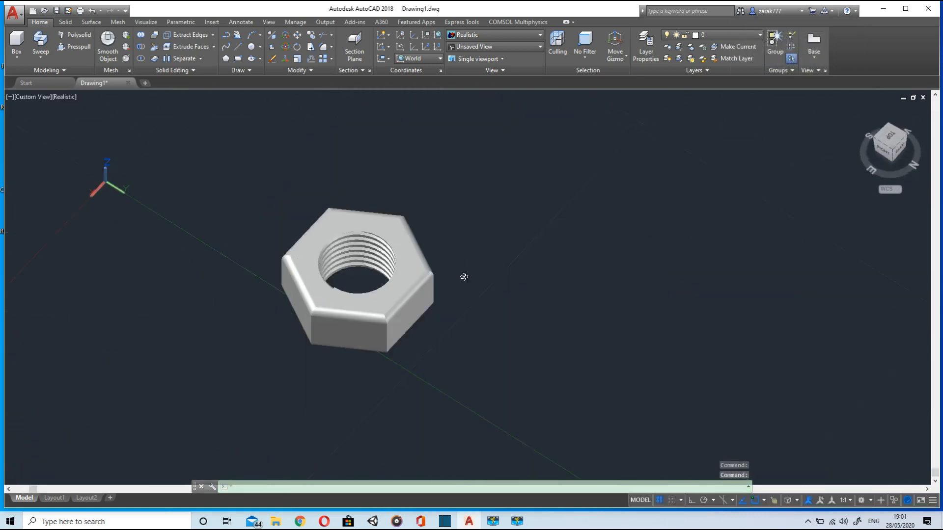
middle_click_drag(463, 276, 303, 274, "shift")
left_click(890, 139)
left_click(238, 59)
left_click(207, 99)
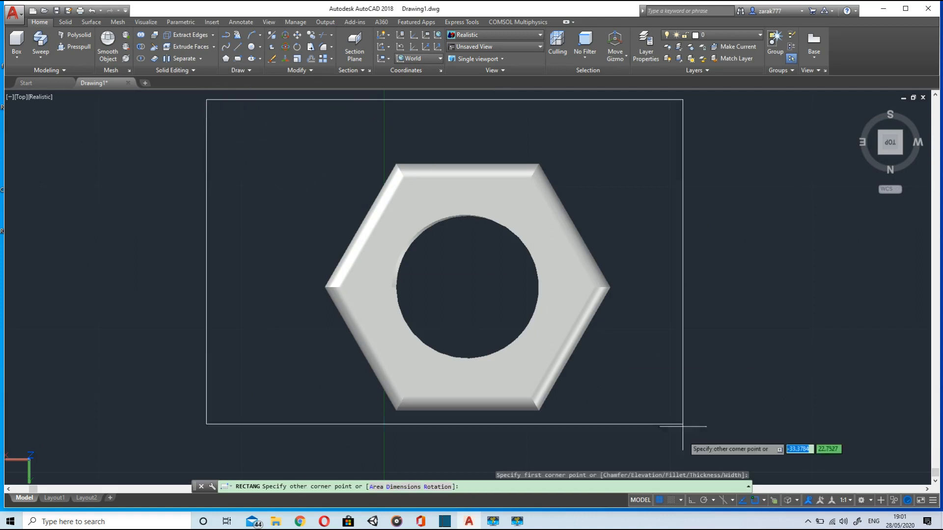
scroll(441, 327, "down", 6)
left_click(570, 417)
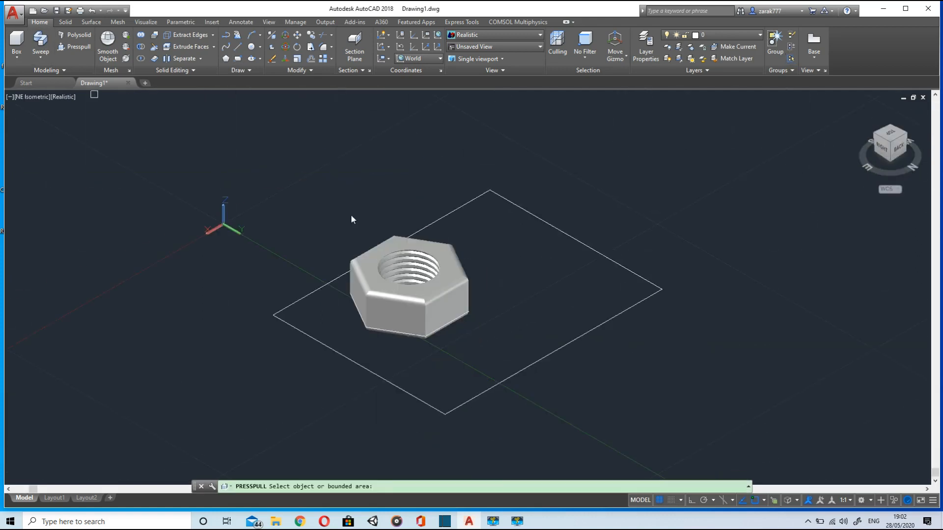
Step: Try to press-pull the area between the rectangle and the nut into a thin plate
left_click(467, 301)
left_click(468, 306)
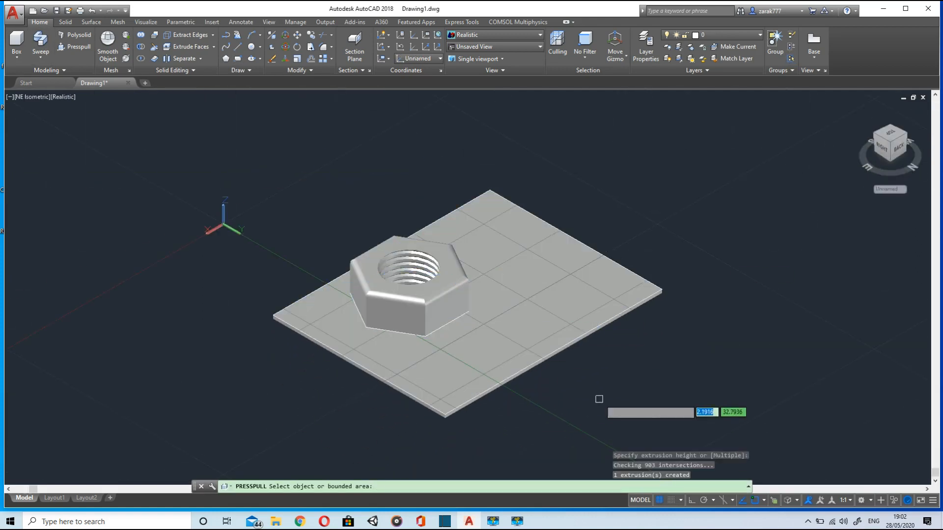
Step: Try to move the thin plate down below the nut with Ortho mode on and delete the plate
middle_click_drag(600, 399, 496, 346, "shift")
left_click(297, 35)
left_click(360, 313)
key("Return")
left_click(692, 500)
middle_click_drag(360, 268, 364, 240, "shift")
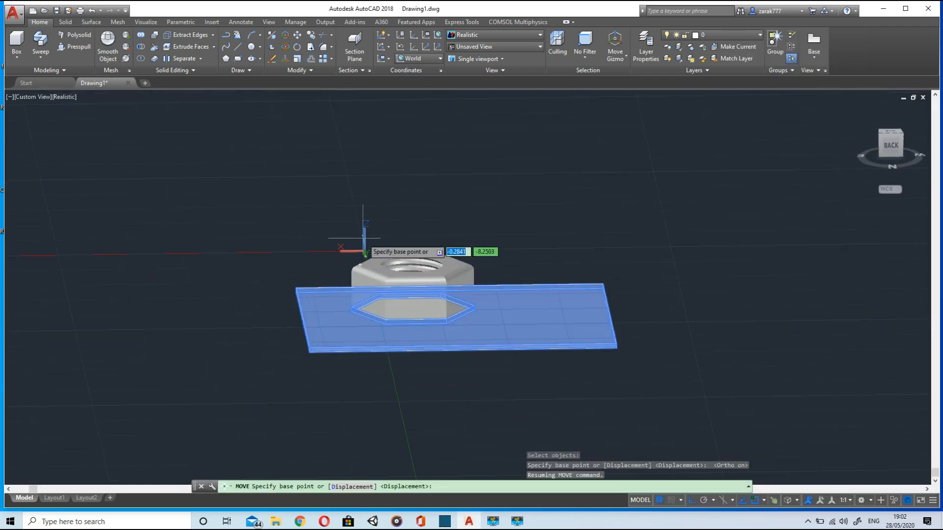
left_click(333, 330)
left_click(352, 353)
left_click(575, 354)
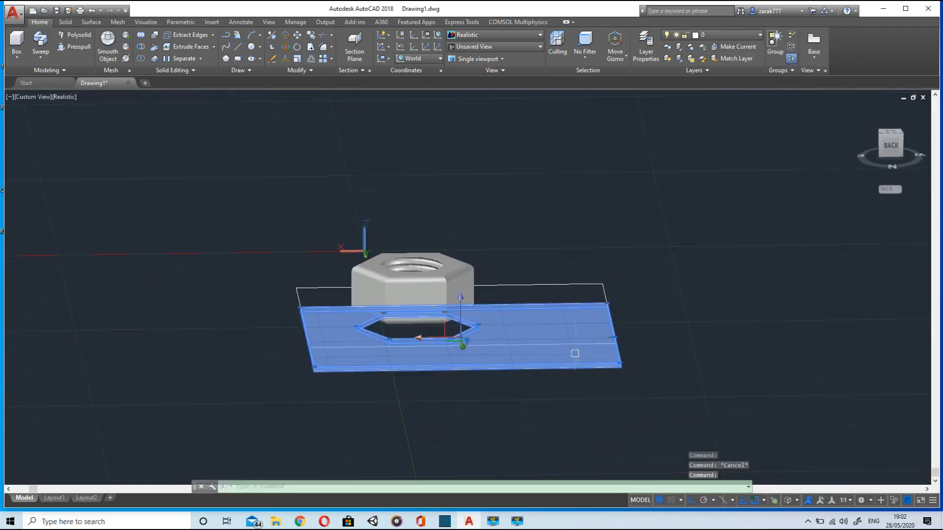
key("Delete")
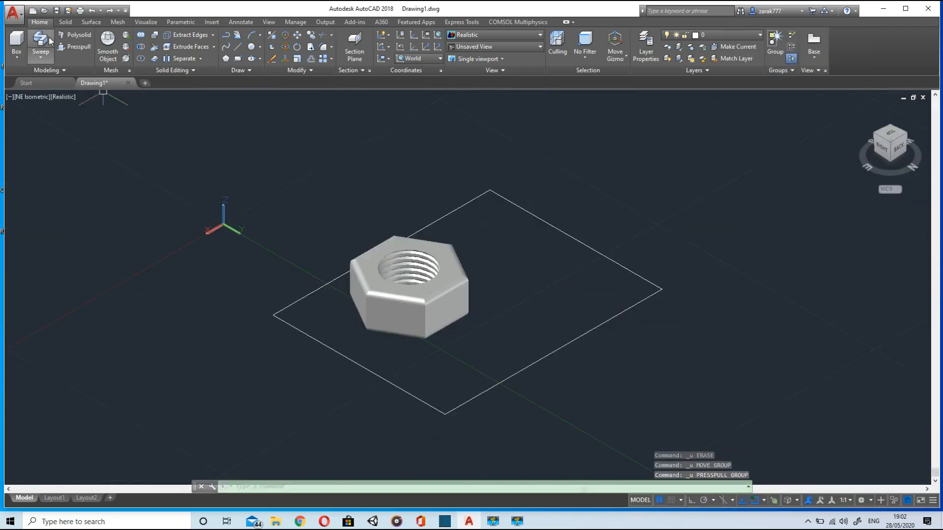
Step: Extrude the rectangle downward about 3.4 units to form a solid base plate under the nut
left_click(41, 45)
left_click(405, 392)
key("Return")
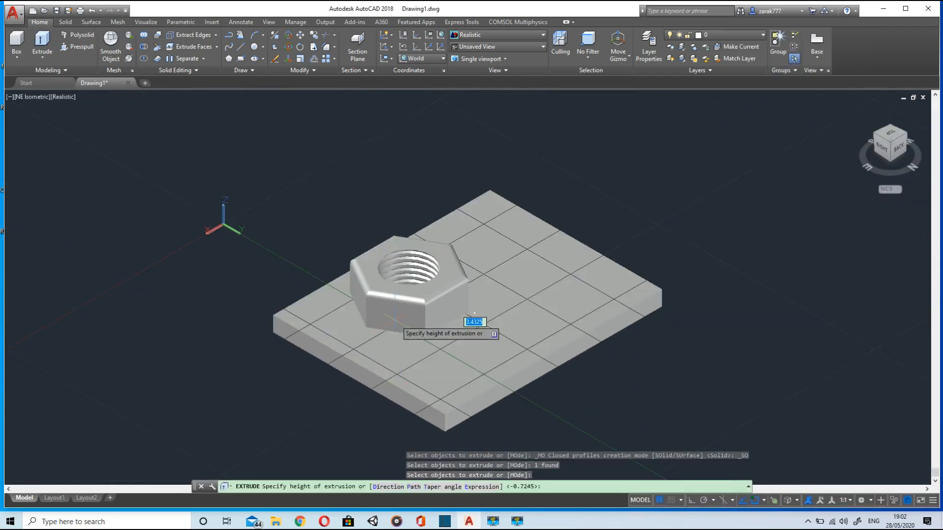
left_click(393, 324)
Step: Move the base plate a short distance relative to the nut with Ortho mode on
middle_click_drag(393, 324, 338, 287)
left_click(300, 35)
left_click(511, 339)
key("Return")
left_click(692, 501)
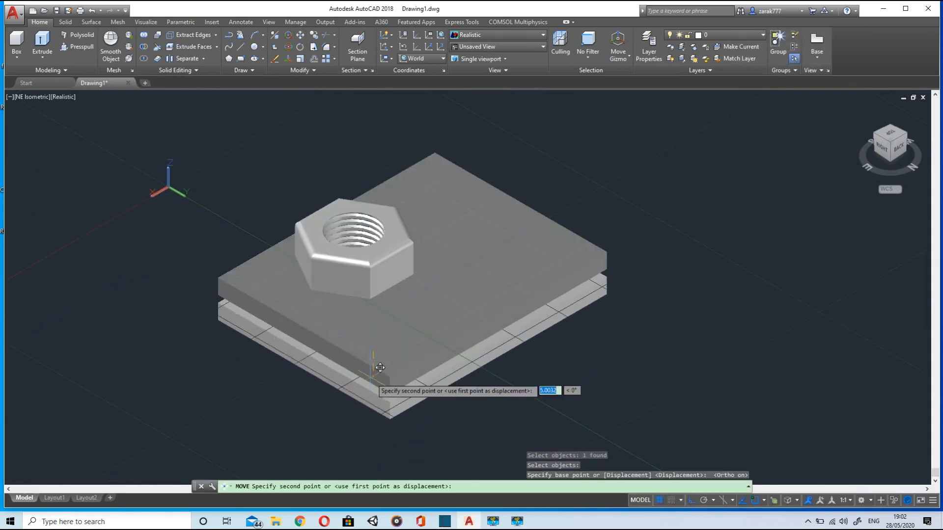
left_click(372, 371)
middle_click_drag(543, 419, 579, 346, "shift")
left_click(300, 34)
left_click(368, 305)
key("Return")
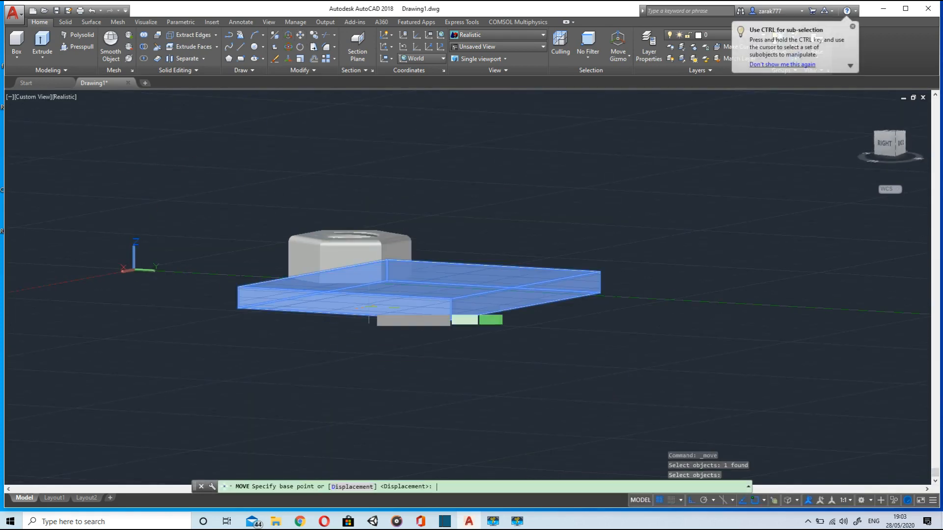
left_click(886, 143)
left_click(377, 317)
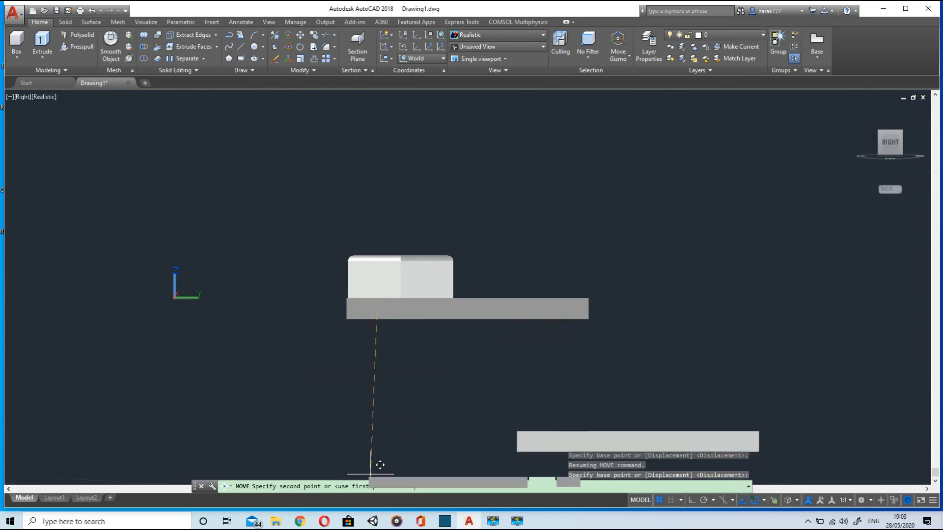
key("F8")
middle_click_drag(370, 330, 560, 388, "shift")
key("Escape")
Step: Create a new metal material from the materials browser and set its type to Stainless Steel
left_click(145, 22)
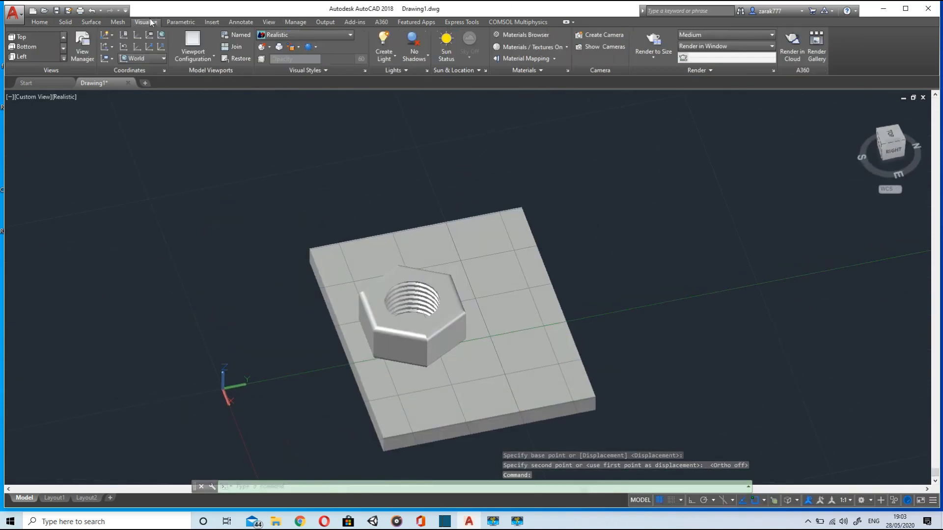
left_click(517, 37)
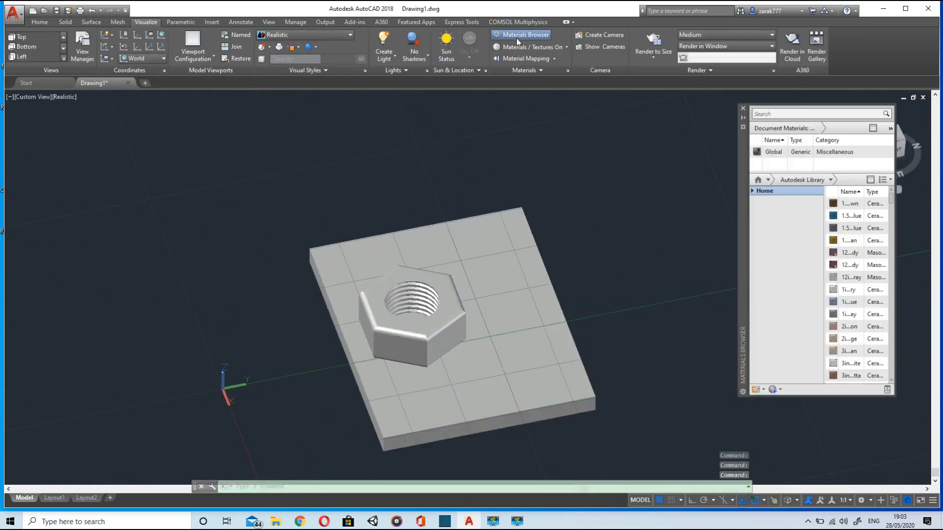
left_click(780, 388)
left_click(788, 436)
left_click(144, 205)
left_click(165, 266)
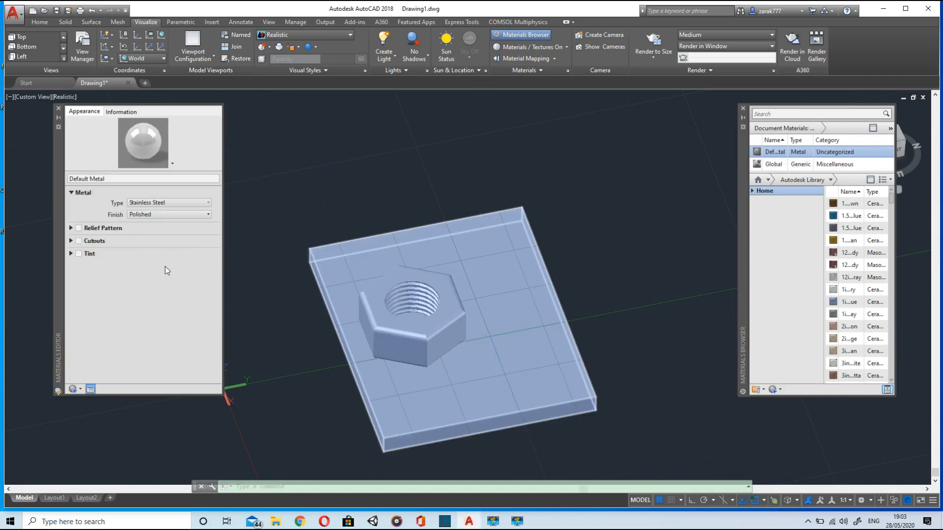
Step: Set the stainless steel material's finish to Semi-polished and apply the material to the nut
left_click(165, 215)
left_click(165, 232)
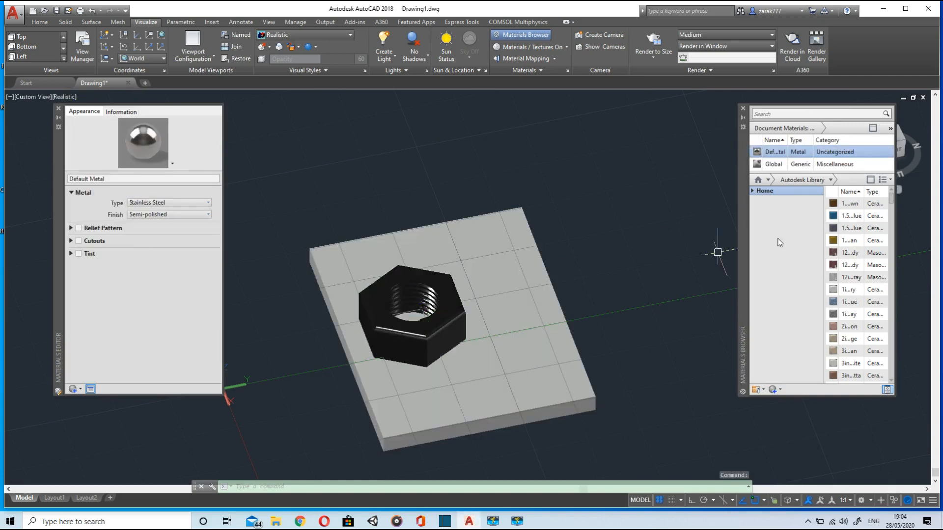
Step: Create a metallic paint material in near-white RGB 255,240,240 and apply it to the base plate
left_click(781, 390)
left_click(796, 451)
left_click(217, 203)
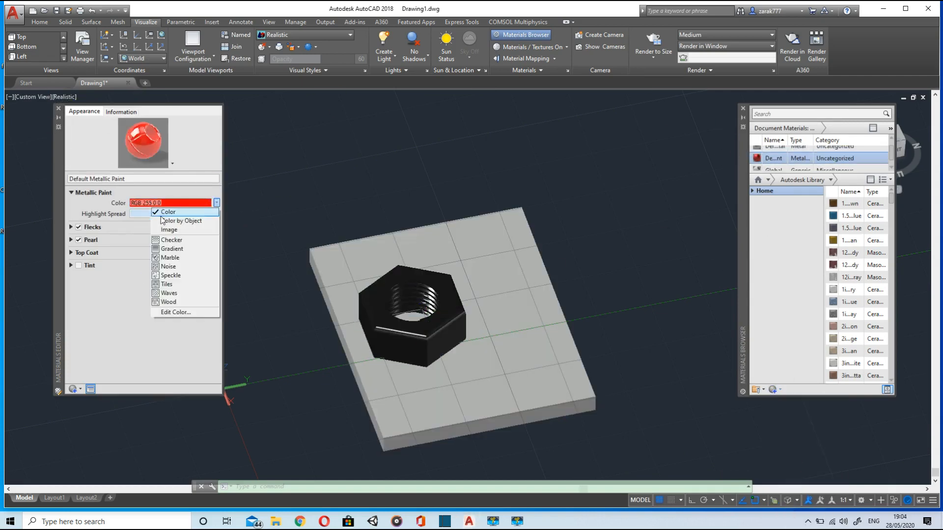
left_click(171, 315)
left_click(492, 219)
left_click(458, 338)
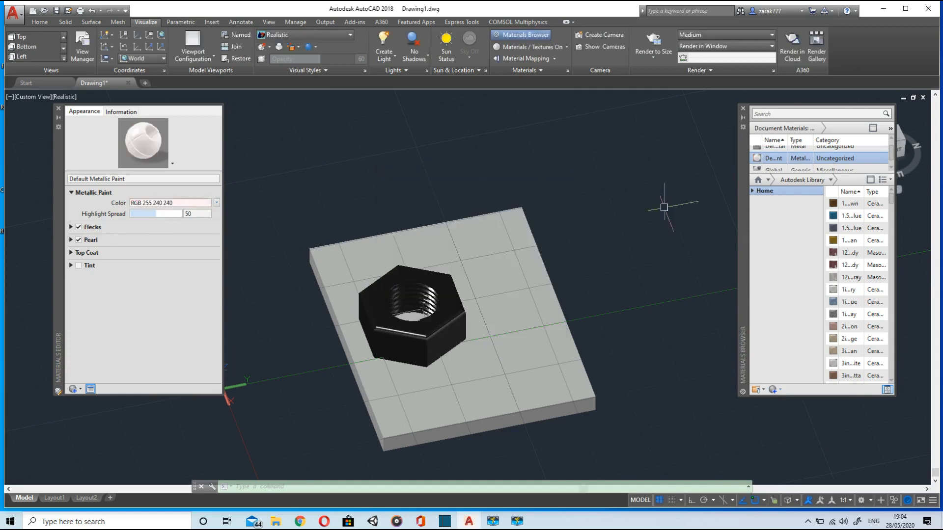
Step: Close the material palettes, switch to the Right view and place a spotlight high above the nut, aimed at it
left_click(743, 108)
left_click(904, 148)
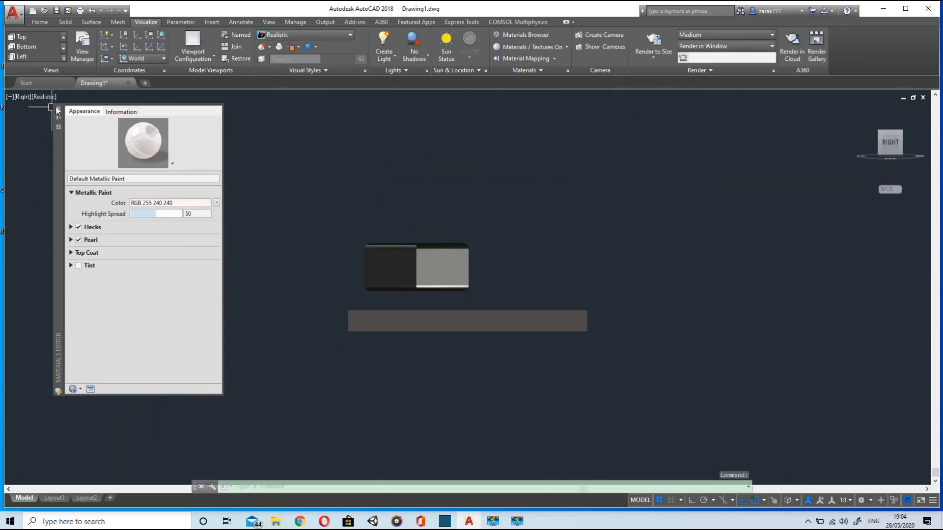
left_click(58, 108)
left_click(384, 55)
left_click(380, 114)
middle_click_drag(357, 151, 347, 320)
left_click(343, 186)
scroll(398, 359, "down", 2)
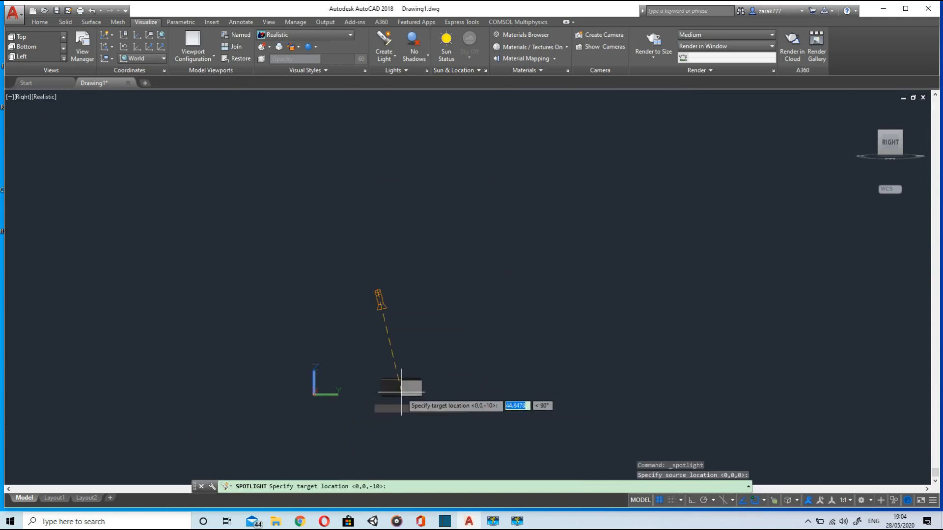
left_click(401, 393)
key("Return")
Step: Try to render the nut and base plate from a tilted view at Medium quality
middle_click_drag(525, 288, 555, 338)
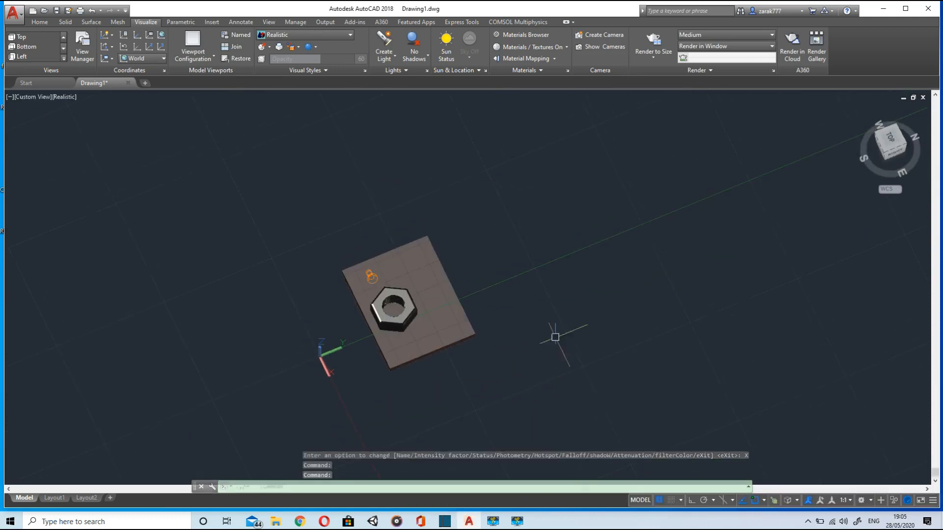
left_click(668, 39)
left_click(547, 316)
middle_click_drag(437, 147, 414, 370)
scroll(414, 371, "down", 4)
middle_click_drag(378, 431, 389, 246)
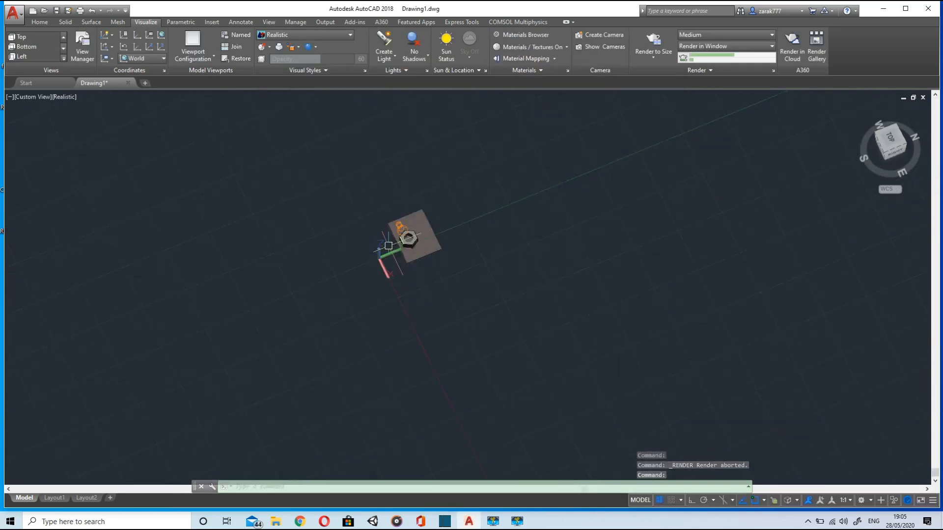
Step: Render a close-up of the nut without the Medium Images Library and bring up the render window
scroll(397, 244, "up", 7)
middle_click_drag(498, 287, 501, 241, "shift")
scroll(520, 245, "up", 1)
middle_click_drag(617, 319, 591, 271, "shift")
scroll(547, 244, "up", 1)
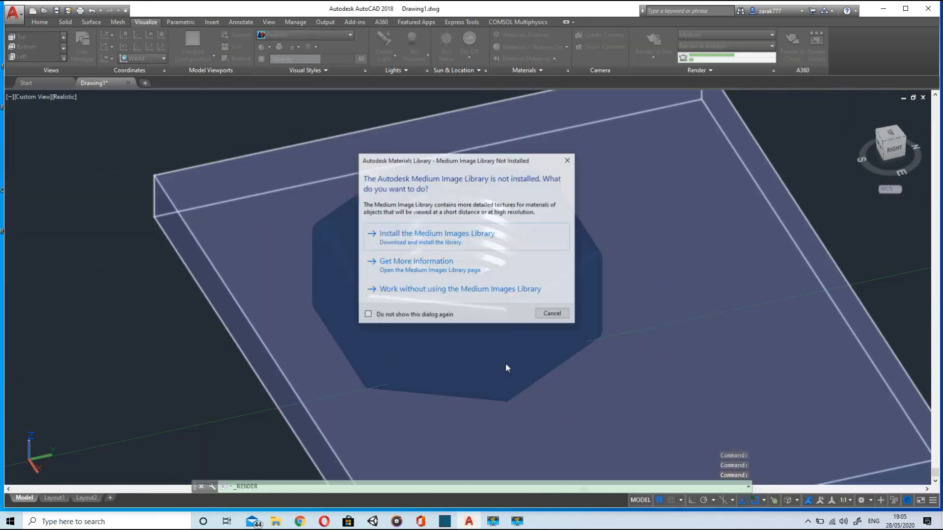
left_click(428, 295)
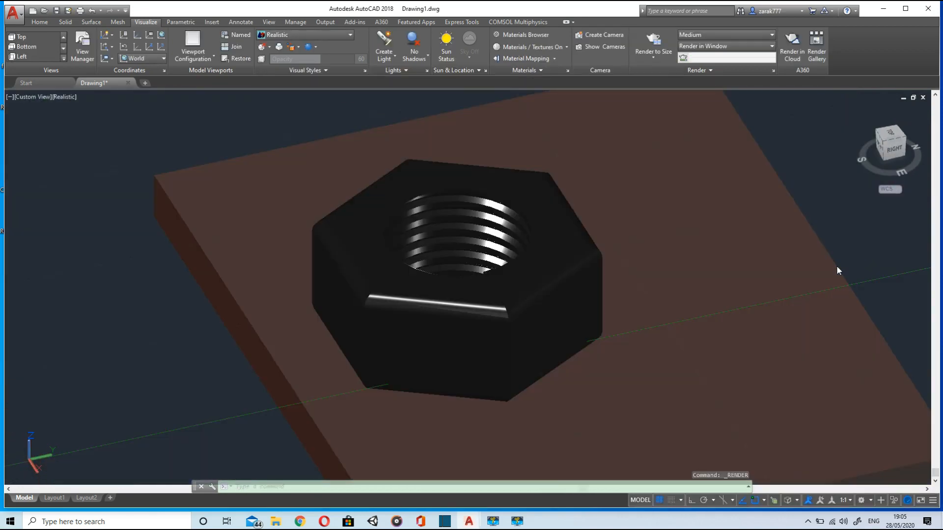
mouse_move(525, 511)
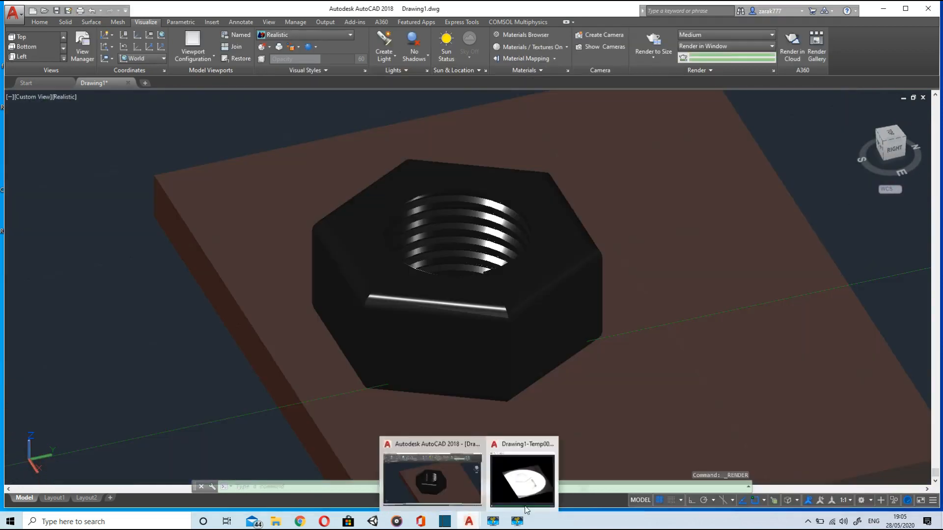
left_click(523, 480)
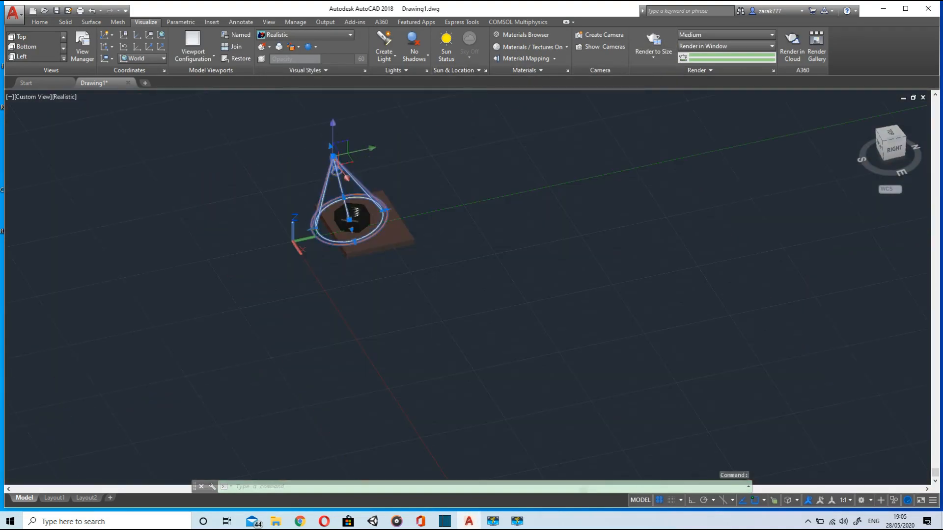
left_click(309, 157)
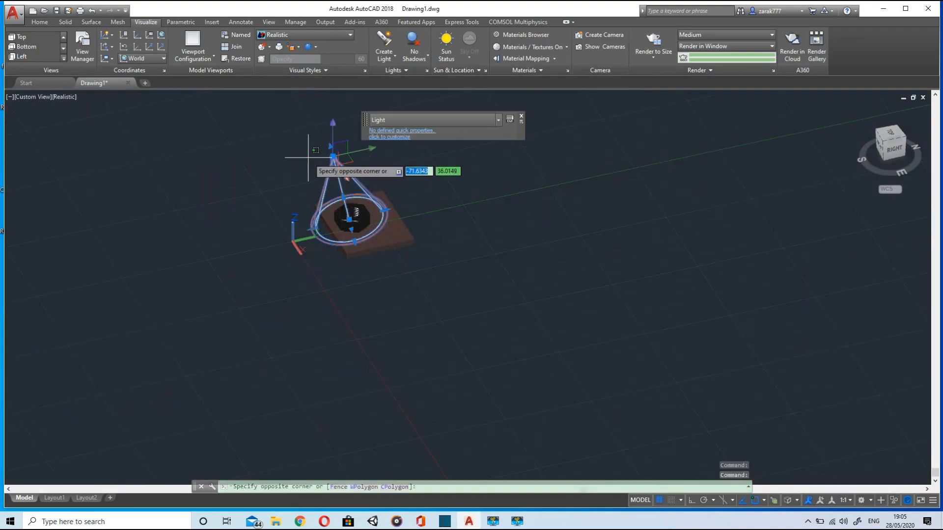
right_click(339, 165)
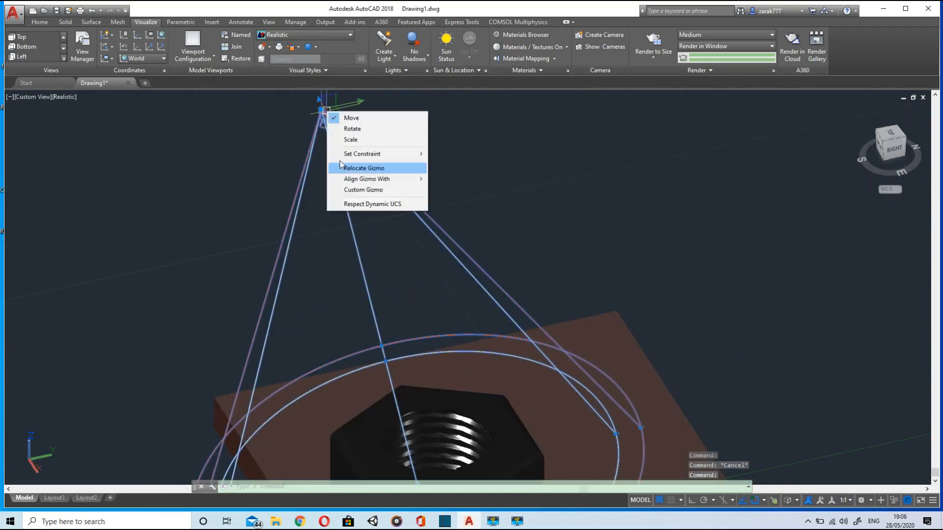
key("Escape")
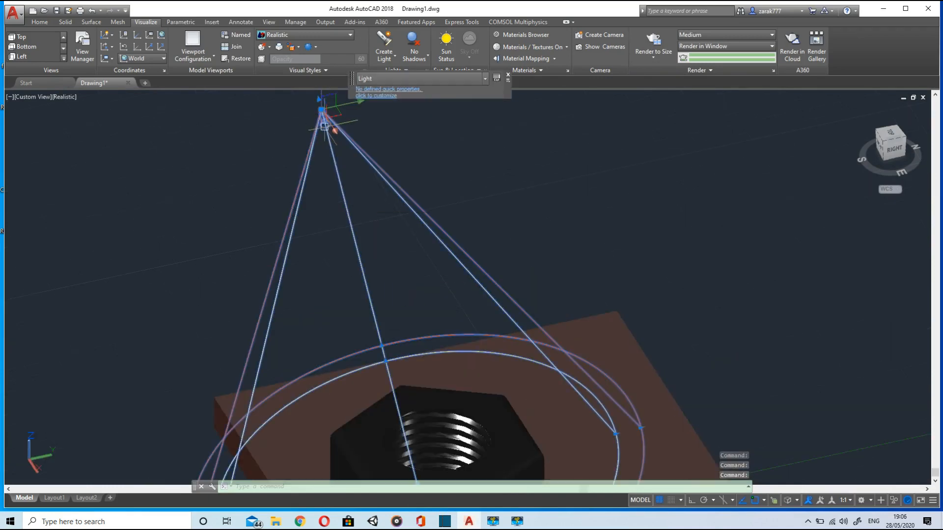
right_click(322, 113)
key("Escape")
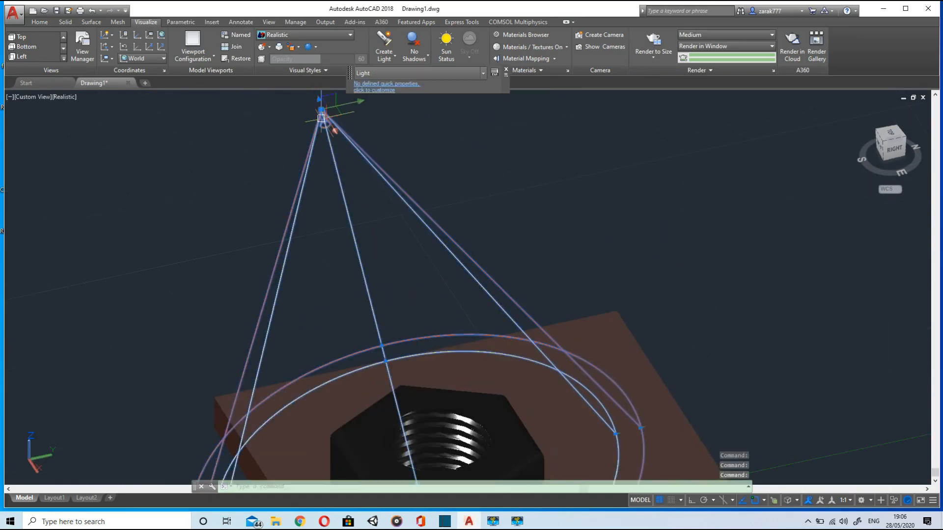
key("Escape")
scroll(567, 244, "down", 5)
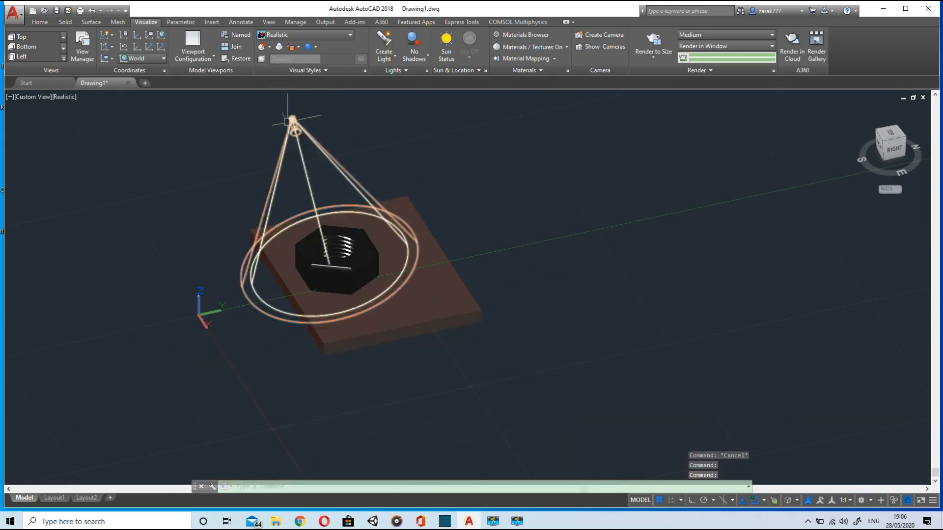
right_click(292, 122)
left_click(240, 120)
right_click(297, 128)
left_click(293, 124)
right_click(293, 124)
key("Escape")
right_click(300, 127)
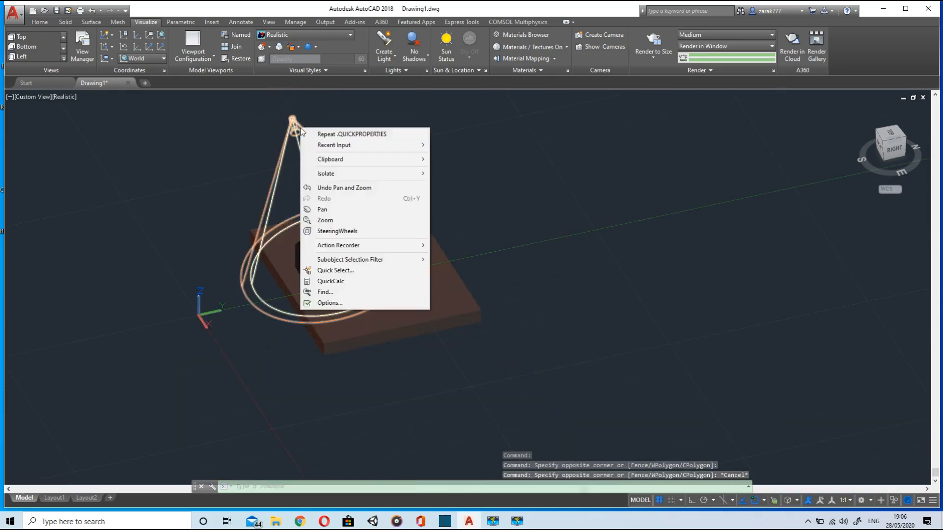
left_click(329, 303)
left_click(499, 388)
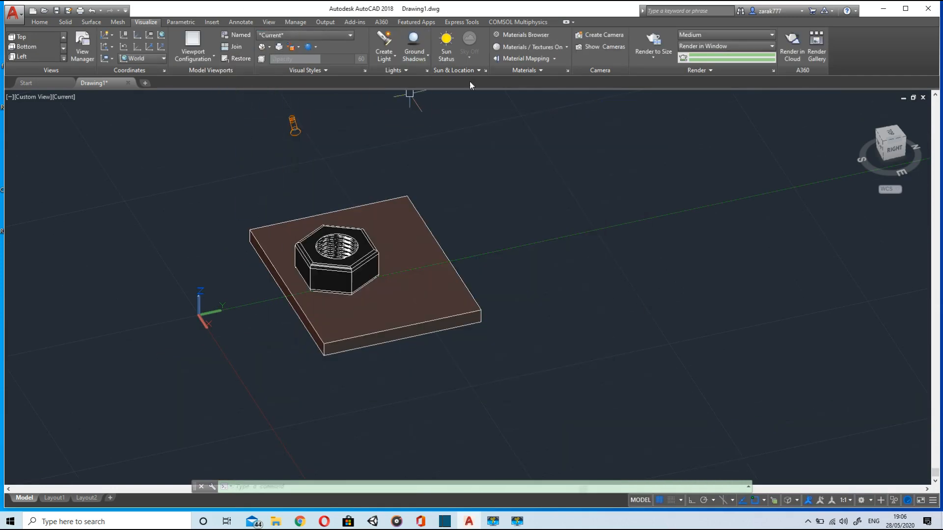
Step: Render the scene with ground shadows on, zoom in on the rendered image and close the render window
left_click(653, 42)
left_click(445, 285)
scroll(394, 256, "up", 3)
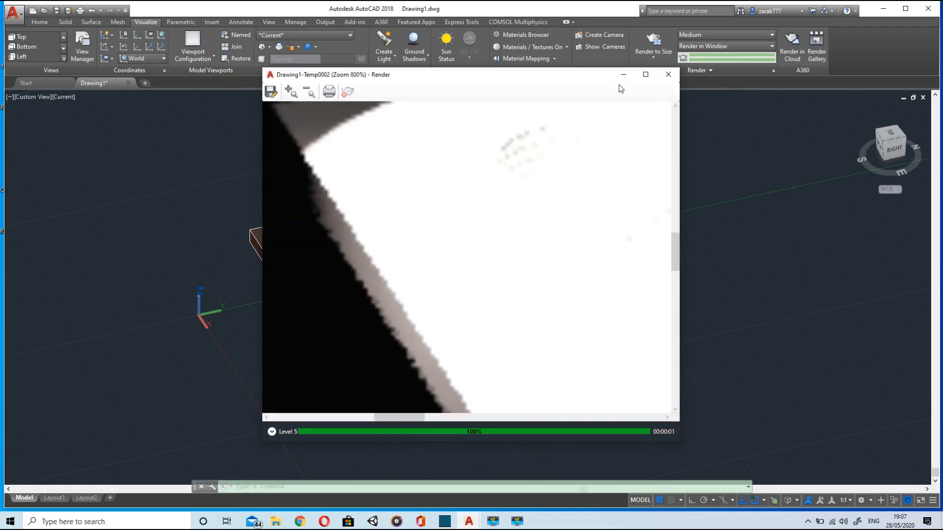
left_click(667, 74)
left_click(294, 125)
right_click(294, 131)
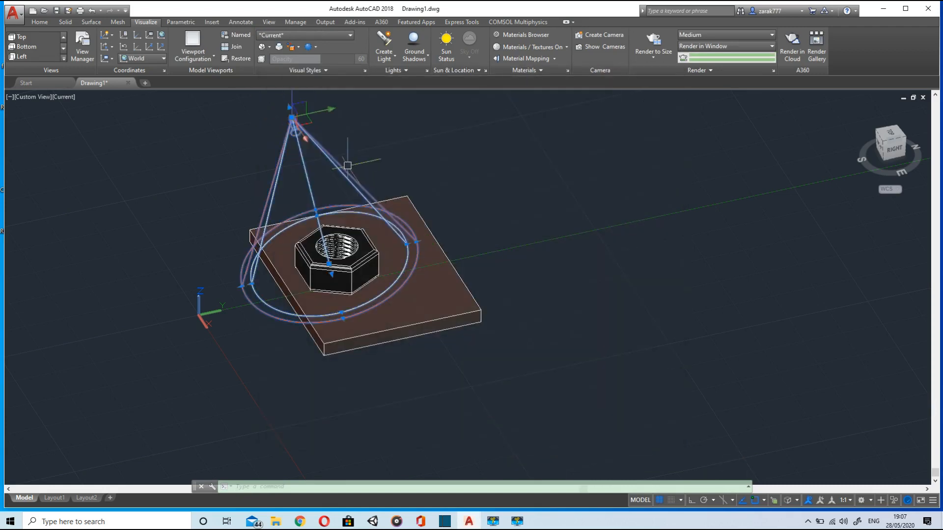
key("Escape")
right_click(293, 122)
left_click(326, 298)
key("Escape")
left_click(384, 45)
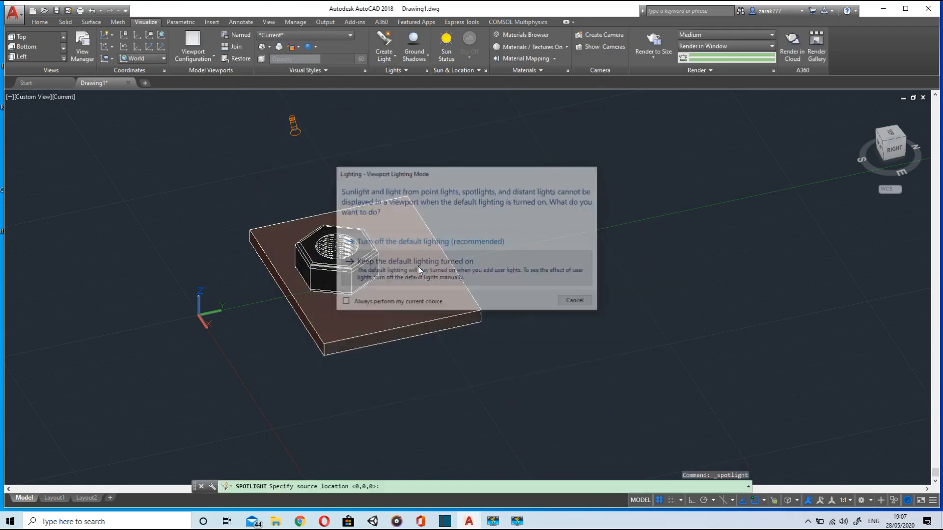
key("Escape")
Step: Turn on the sun light, render the scene and close the render window
left_click(445, 45)
left_click(442, 265)
left_click(653, 41)
left_click(443, 288)
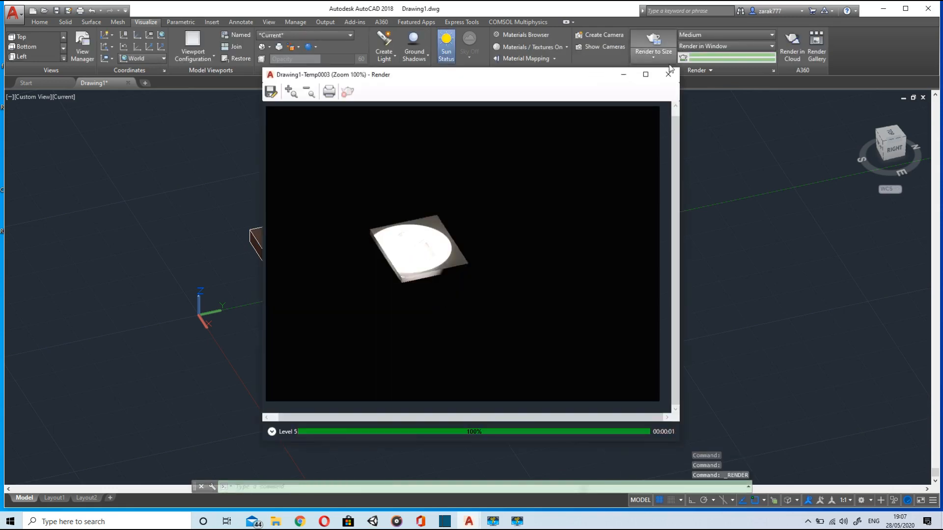
left_click(668, 75)
Step: Set the spotlight's lamp intensity to 800 Cd in its properties and render the scene to check the lighting
right_click(291, 120)
left_click(291, 118)
right_click(292, 118)
left_click(307, 360)
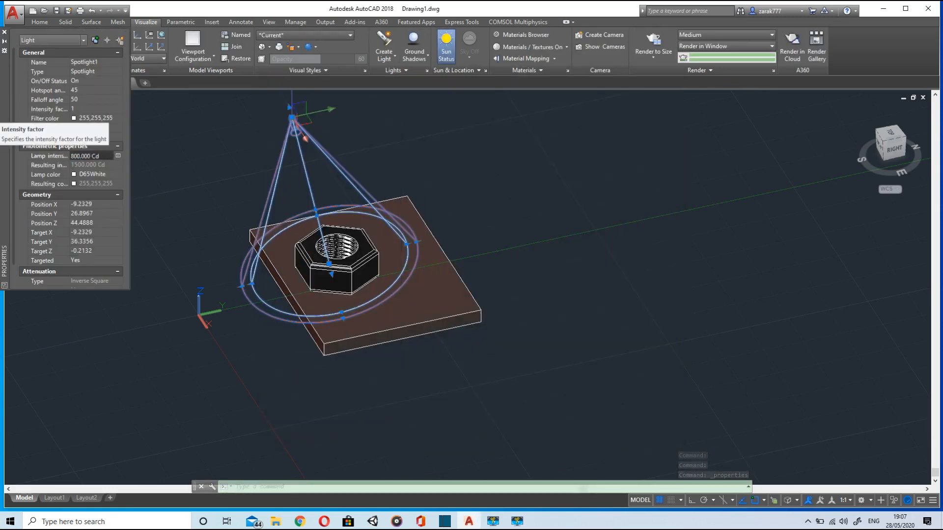
key("Return")
left_click(653, 42)
left_click(460, 289)
left_click(668, 74)
Step: Reduce the spotlight's lamp intensity below 800 Cd and render the scene to check the lighting
left_click(293, 126)
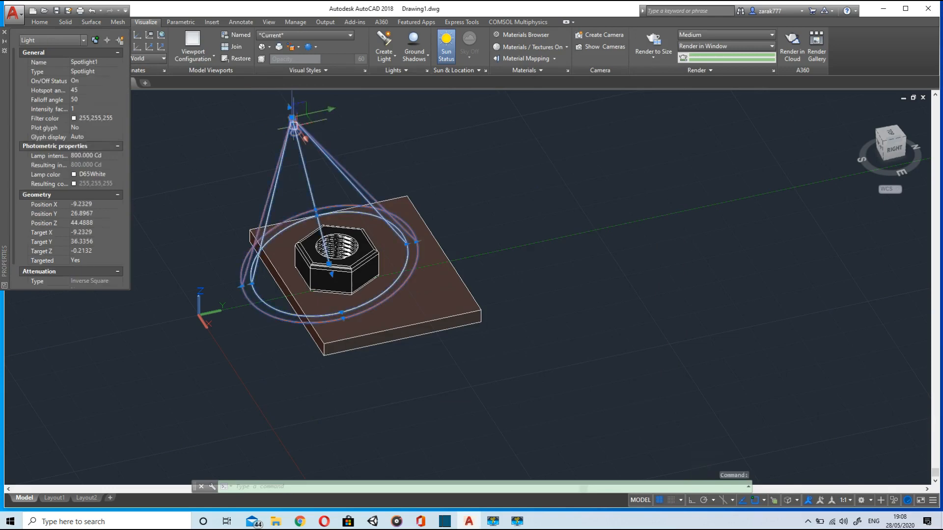
key("Return")
left_click(653, 42)
left_click(461, 290)
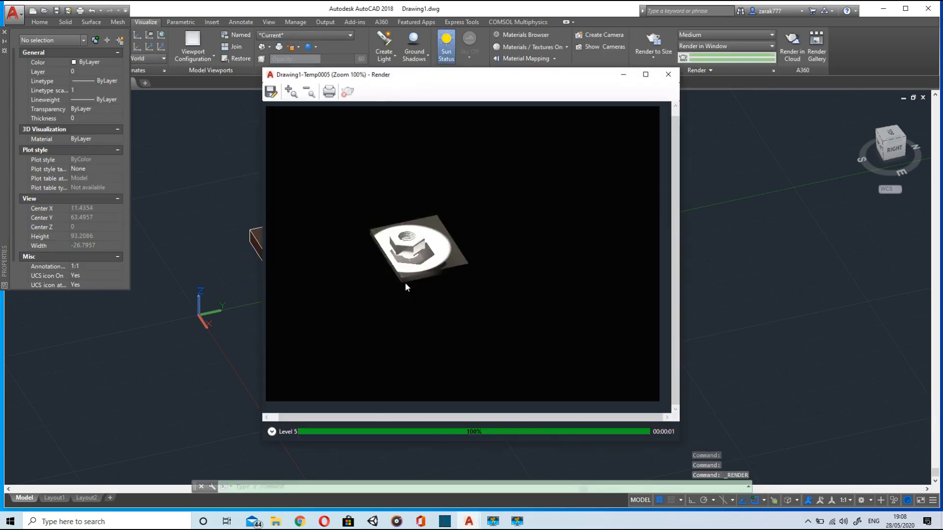
left_click(668, 74)
Step: Set the spotlight's lamp intensity to 40 Cd, render the scene and close the render window
left_click(293, 123)
left_click(77, 156)
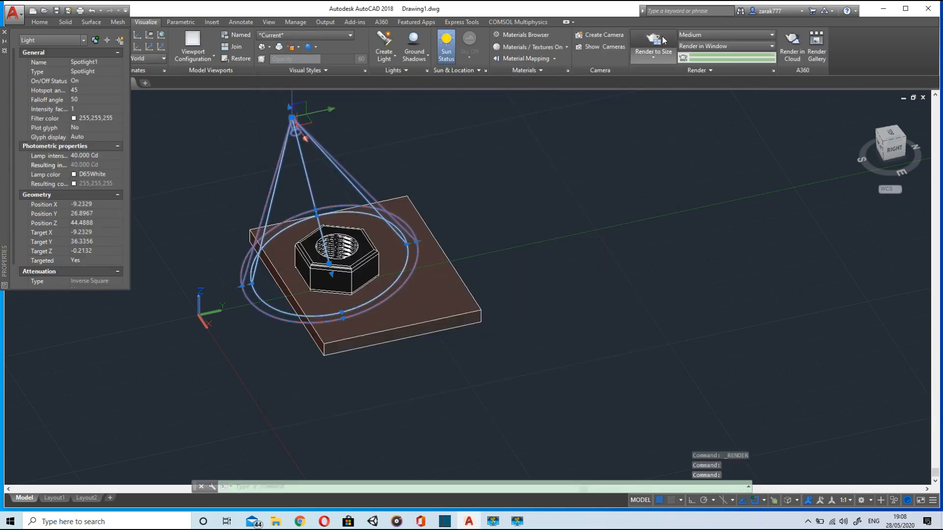
left_click(662, 40)
left_click(462, 290)
left_click(668, 74)
Step: Render a close-up of the nut at High quality and save the image to the Desktop as a PNG file
scroll(290, 254, "up", 7)
left_click(725, 34)
left_click(697, 66)
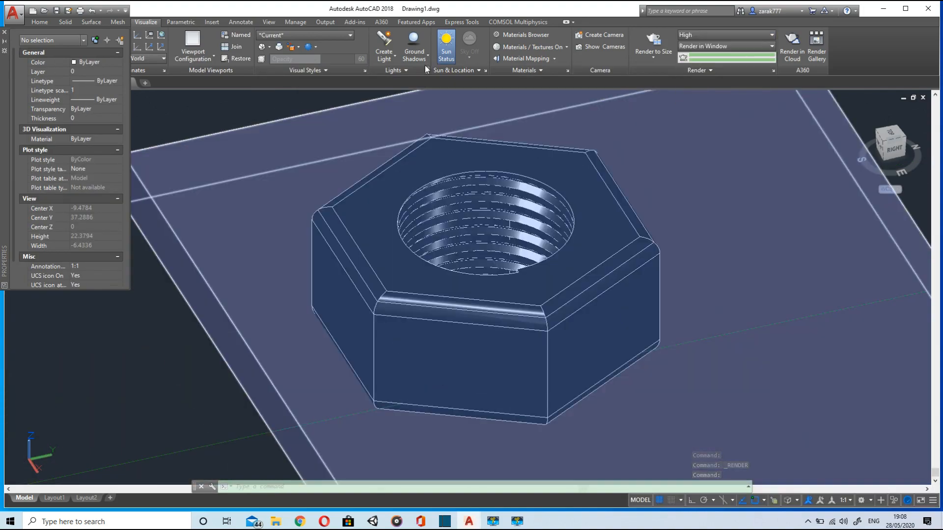
left_click(459, 289)
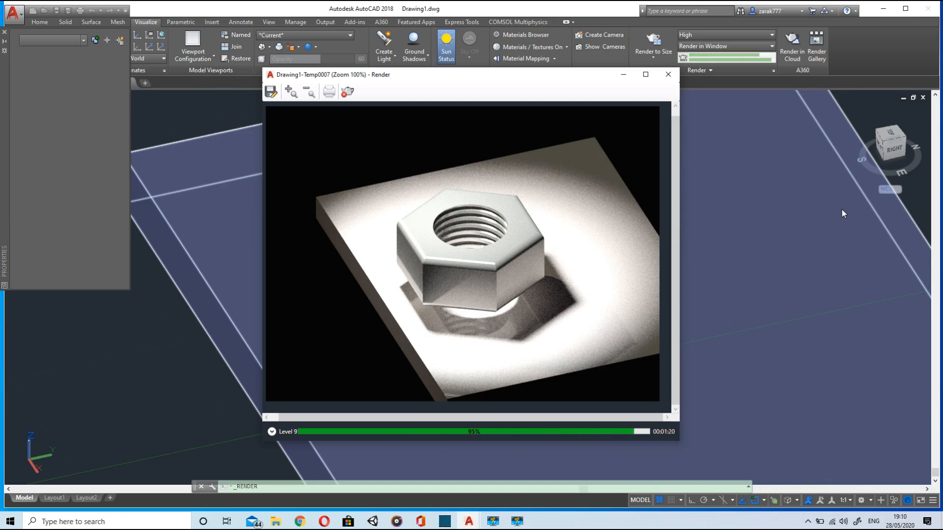
left_click(271, 91)
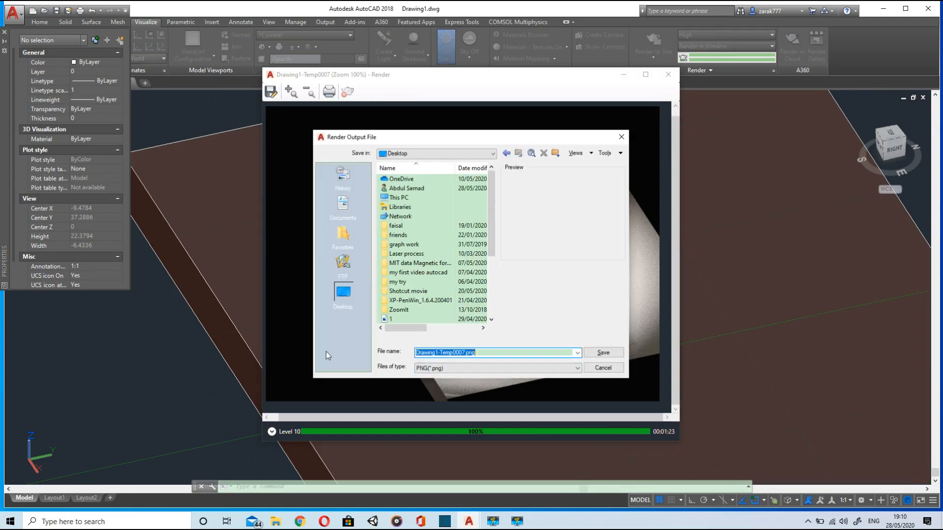
key("Return")
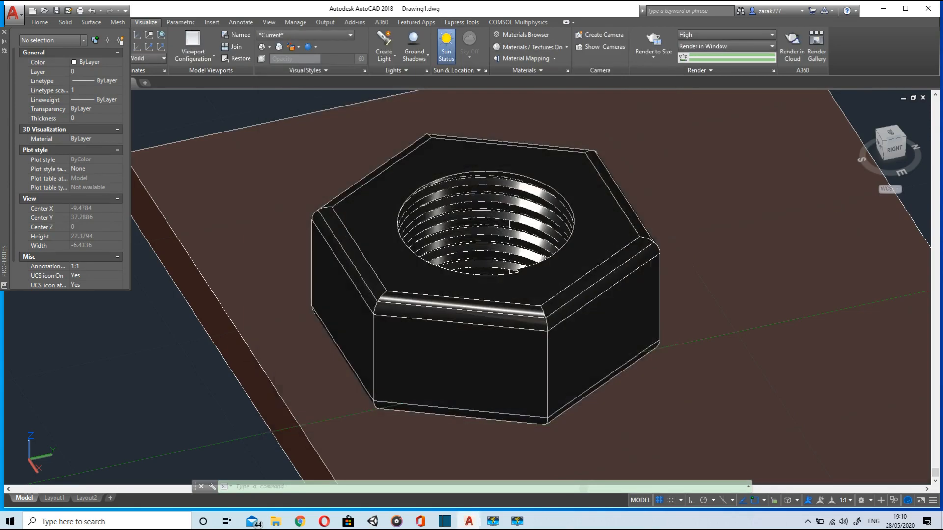
Step: Create a new plastic material from the materials browser and apply it to the base plate
left_click(525, 34)
left_click(773, 390)
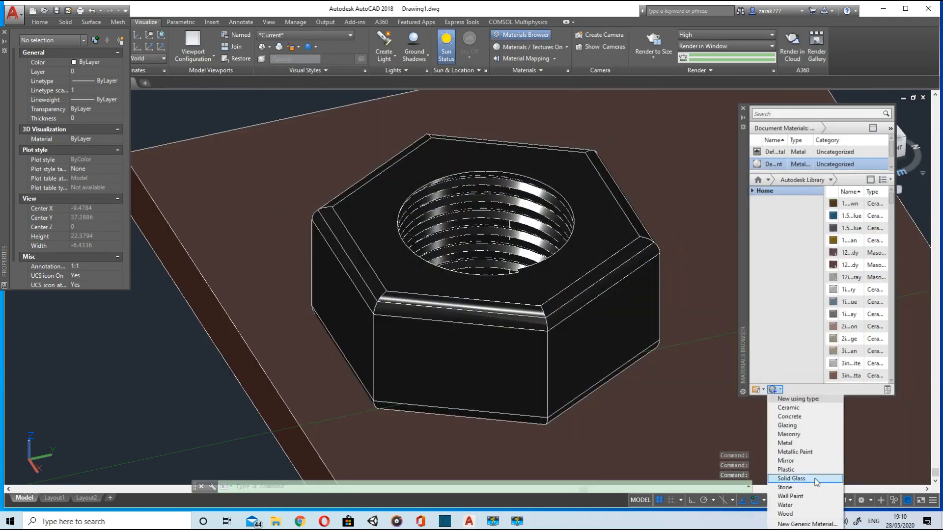
left_click(791, 470)
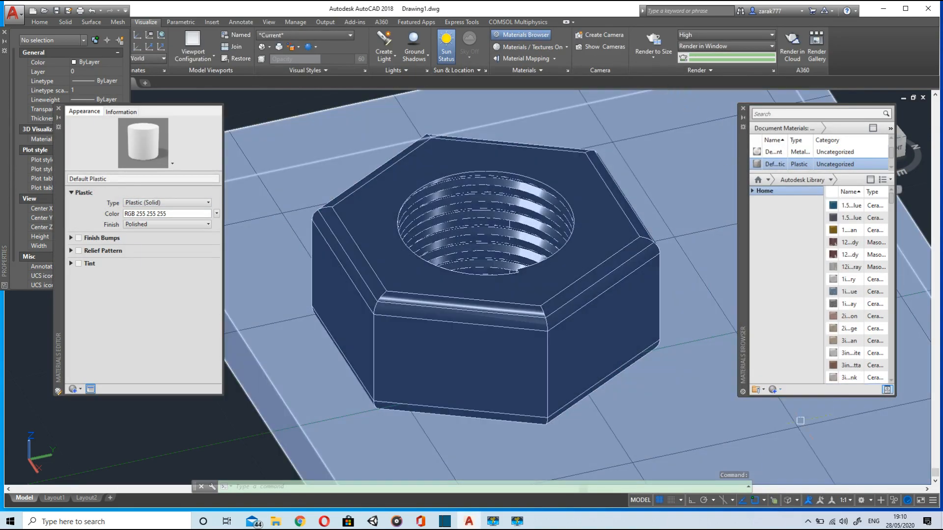
Step: Create a second metallic paint material in blue RGB 29,186,226 and apply it to the nut
left_click(773, 389)
left_click(828, 449)
left_click(170, 203)
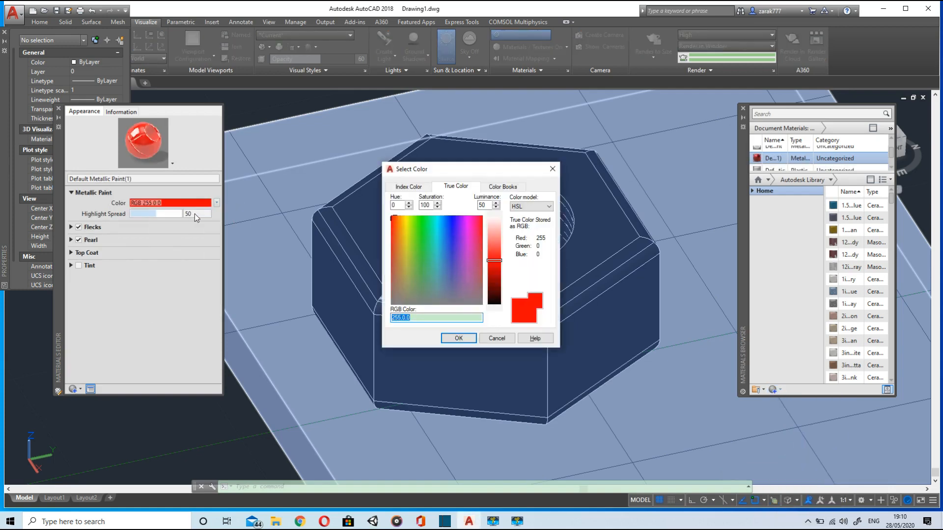
left_click_drag(396, 222, 442, 231)
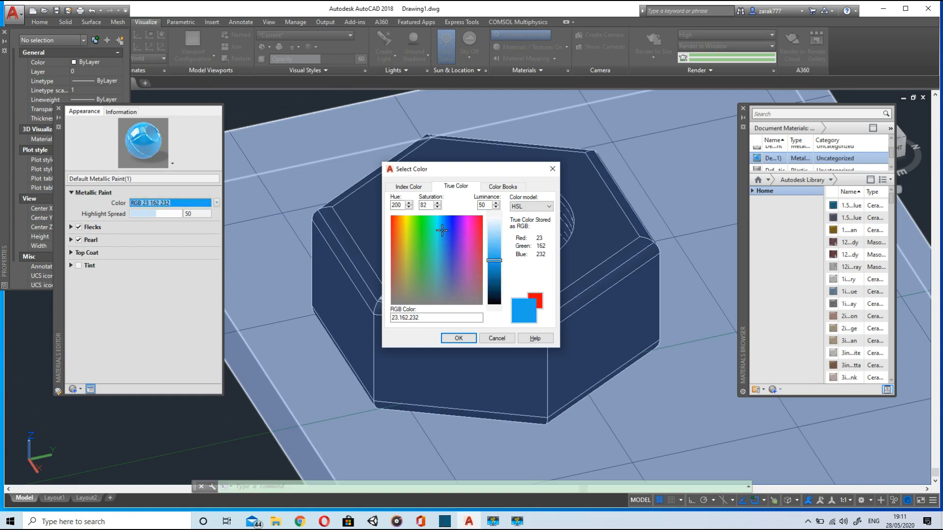
left_click(458, 338)
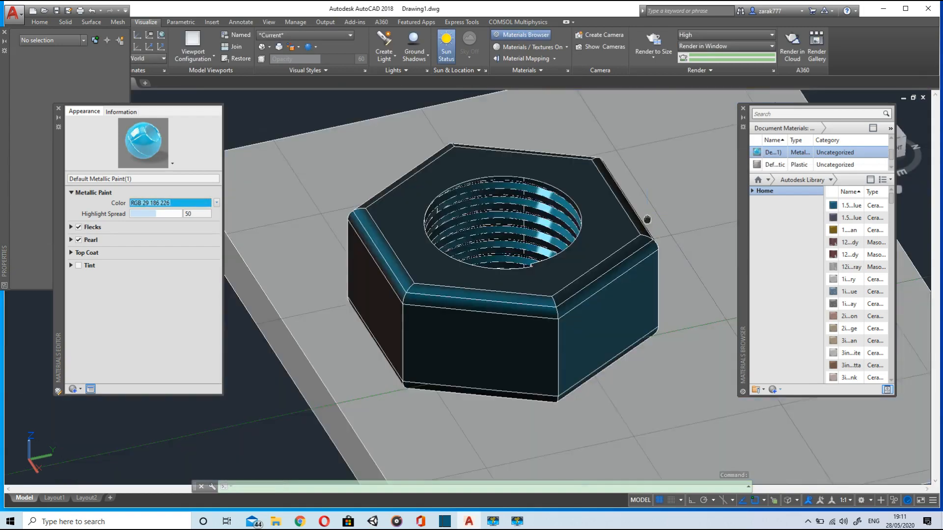
Step: Render the blue nut on the plastic base plate at High quality
left_click(668, 43)
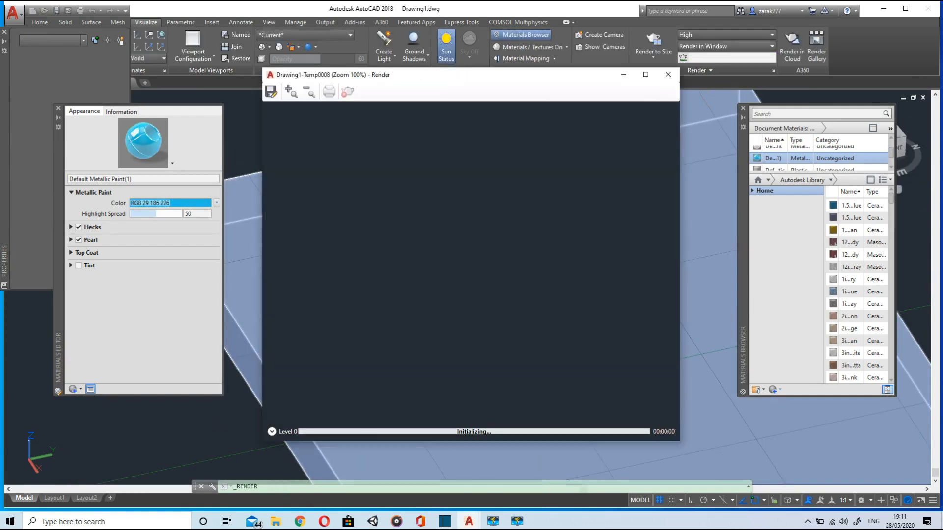